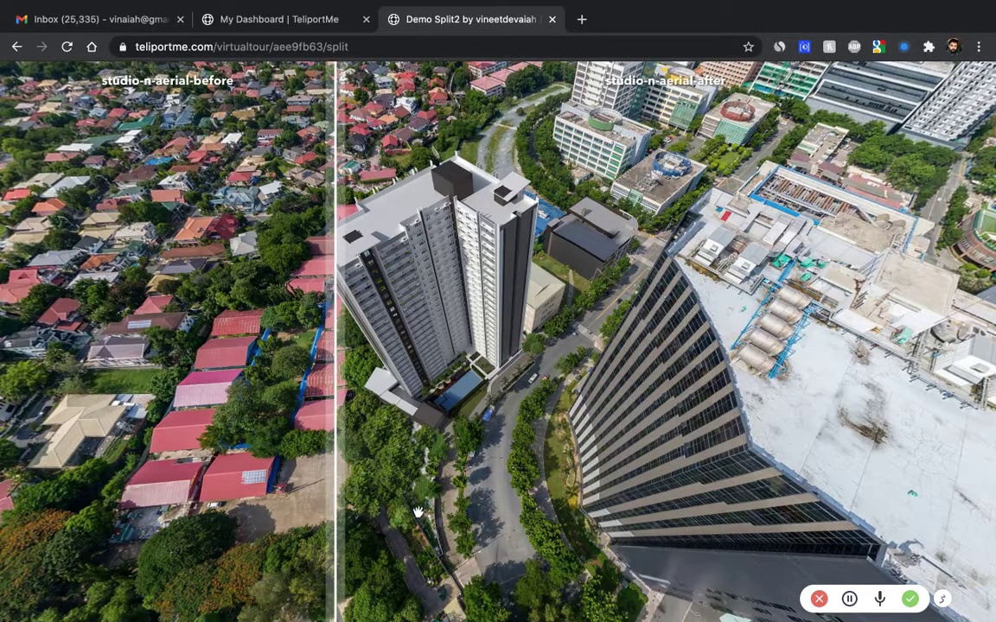
# Step: Compare the before and after aerial panoramas by sliding the split divider and tilting the view down
pyautogui.moveTo(335, 496); pyautogui.dragTo(205, 516)
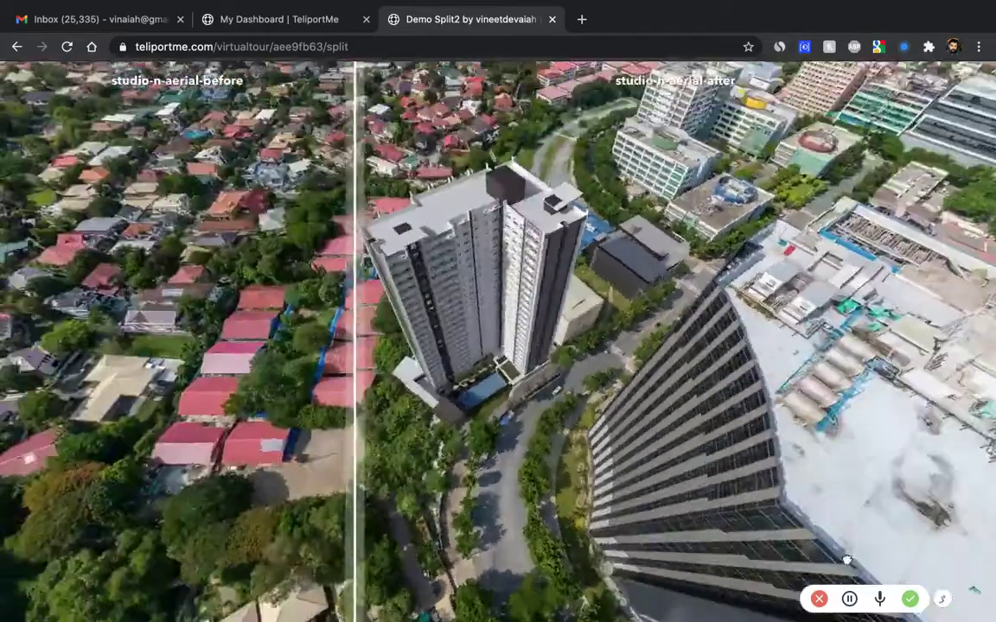
pyautogui.moveTo(846, 560); pyautogui.dragTo(610, 598)
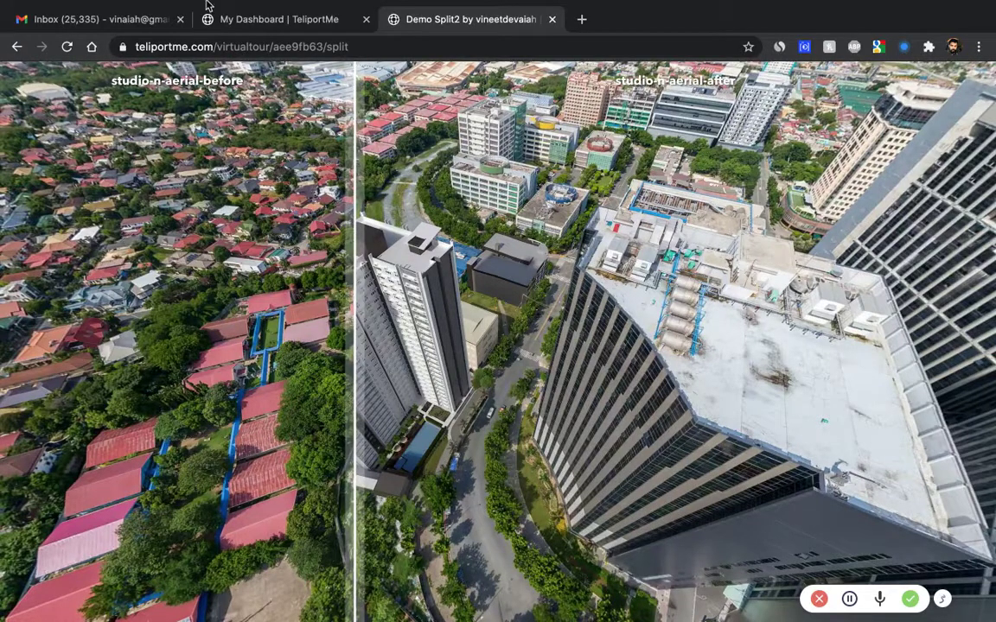
# Step: Open the Demo Split2 panorama grid from the My Tours dashboard
pyautogui.click(227, 18)
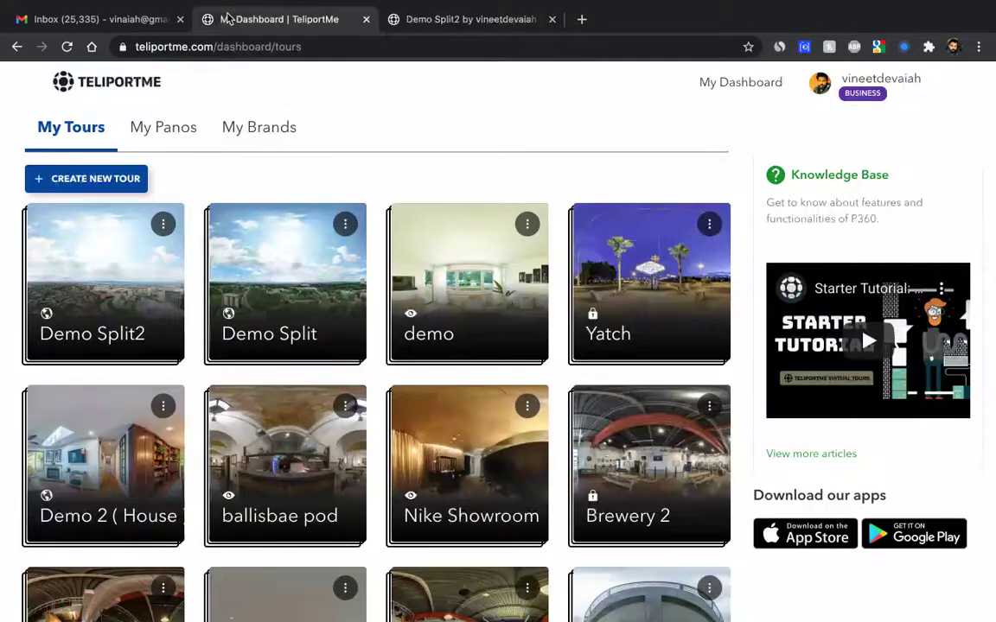
pyautogui.click(163, 224)
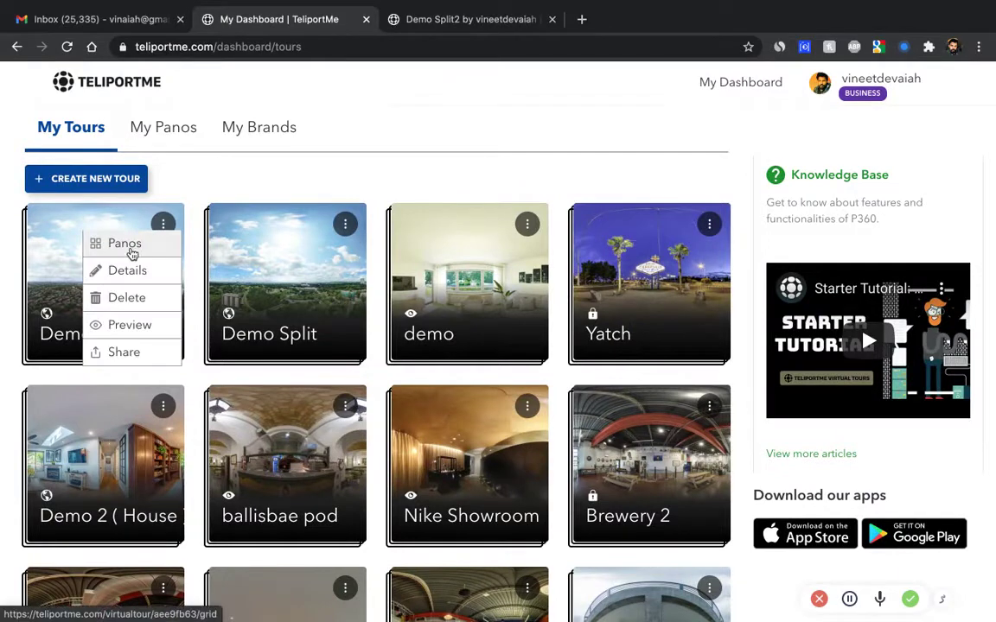
pyautogui.click(126, 245)
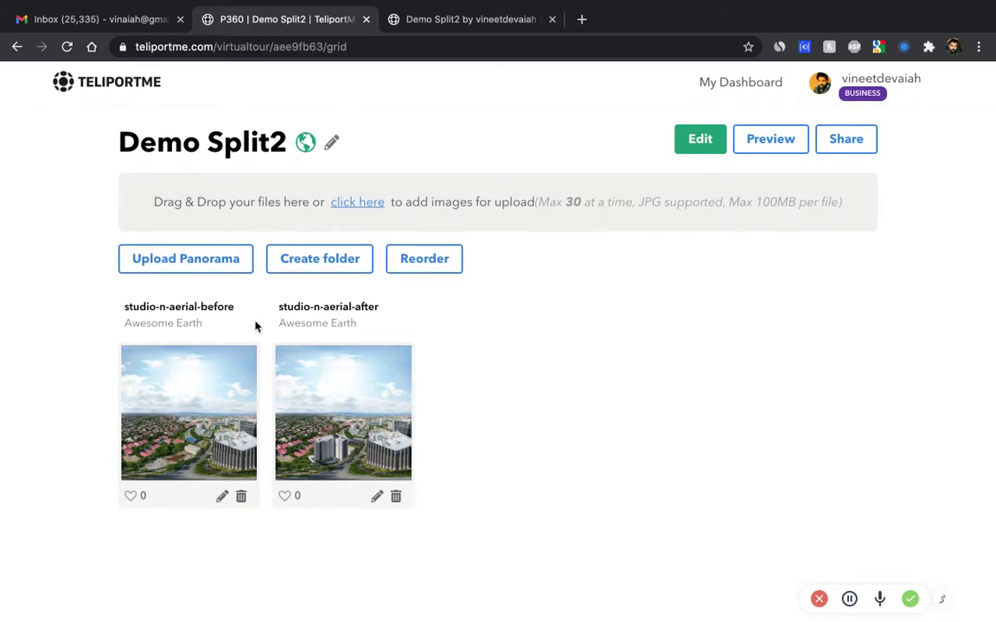
# Step: Check the split view again, then open Demo Split2 in the tour editor
pyautogui.click(451, 18)
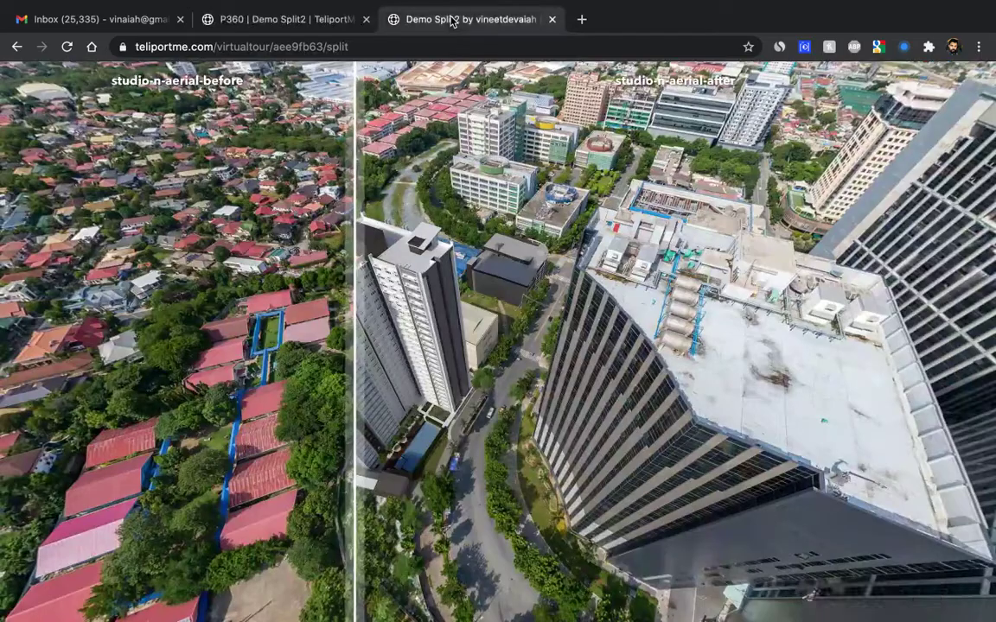
pyautogui.click(329, 27)
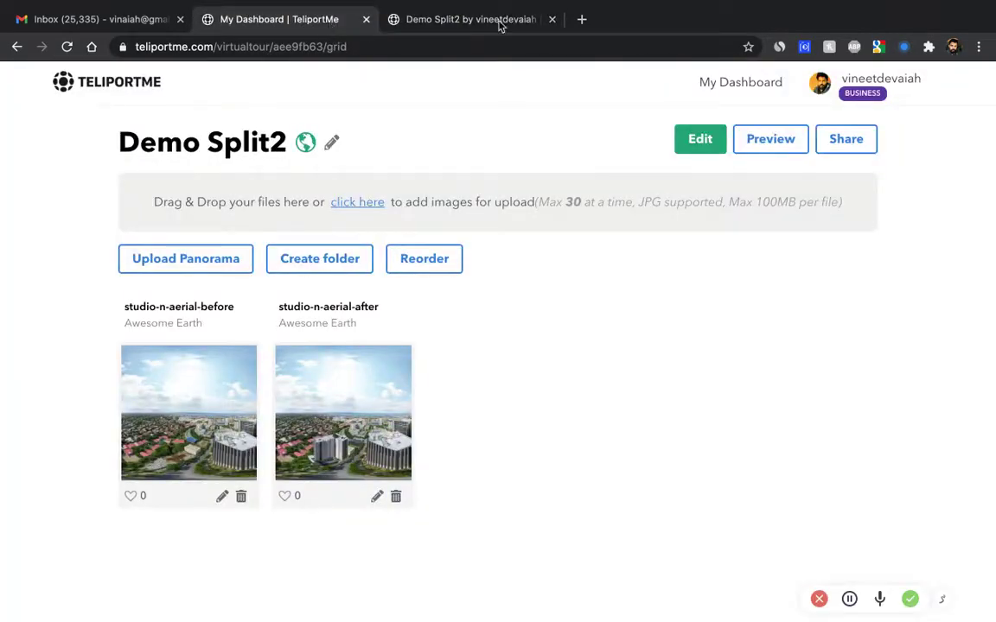
pyautogui.click(709, 149)
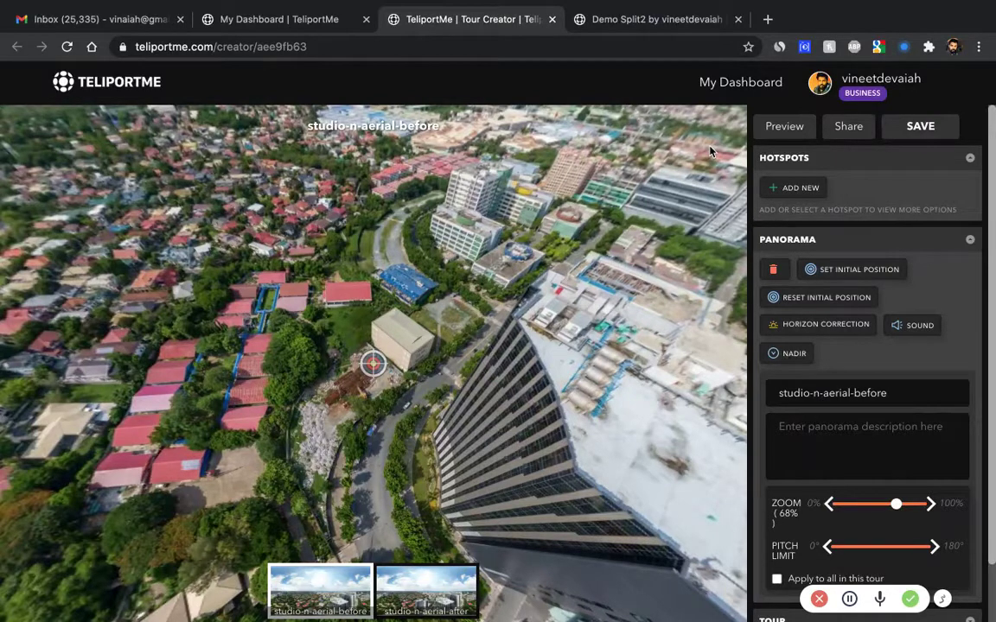
# Step: Save the current view as studio-n-aerial-before's initial position, then load studio-n-aerial-after
pyautogui.click(829, 278)
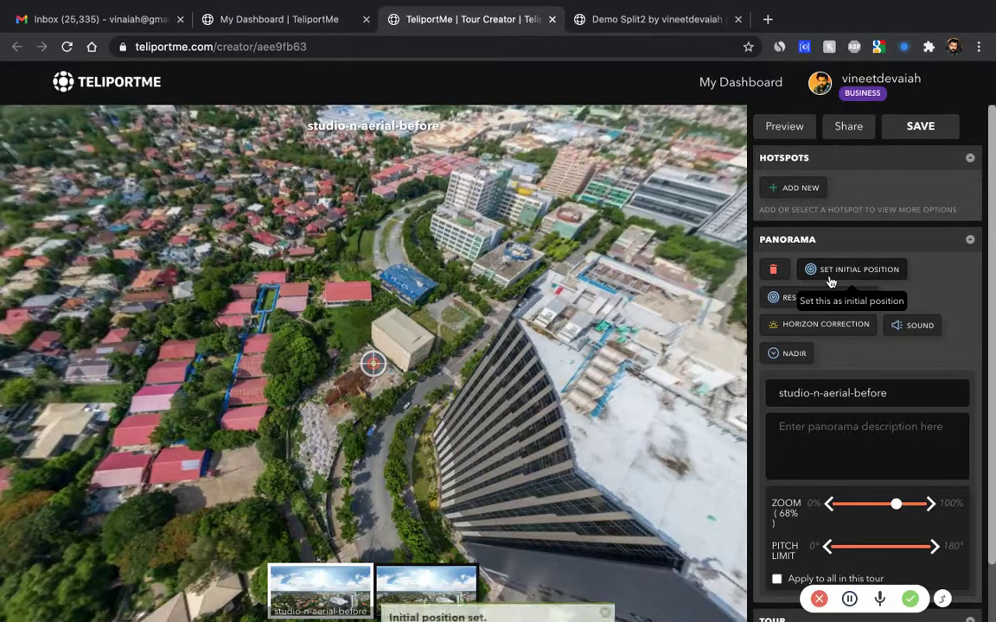
pyautogui.click(317, 591)
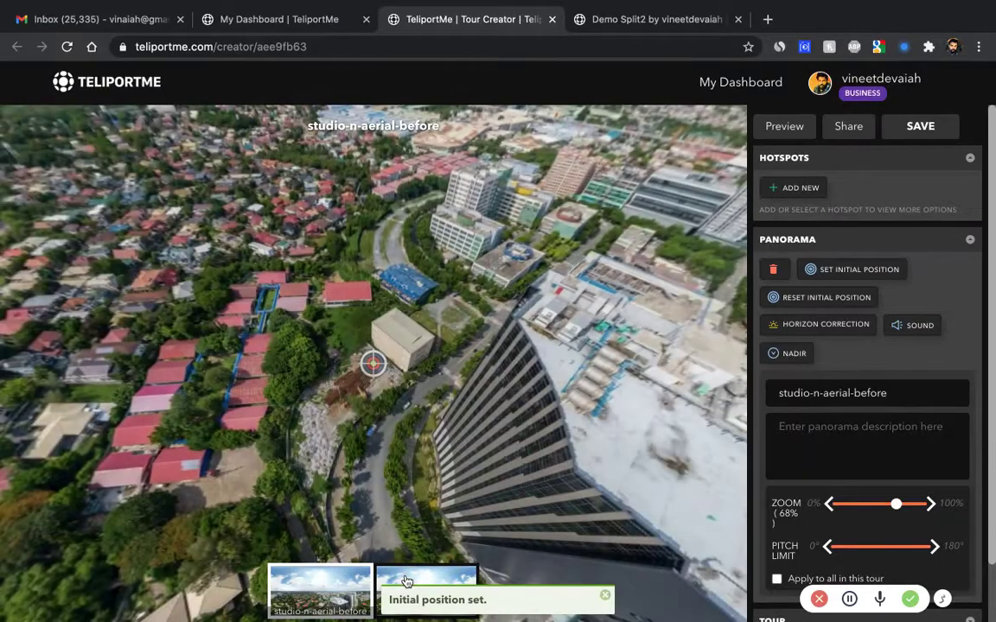
pyautogui.click(407, 581)
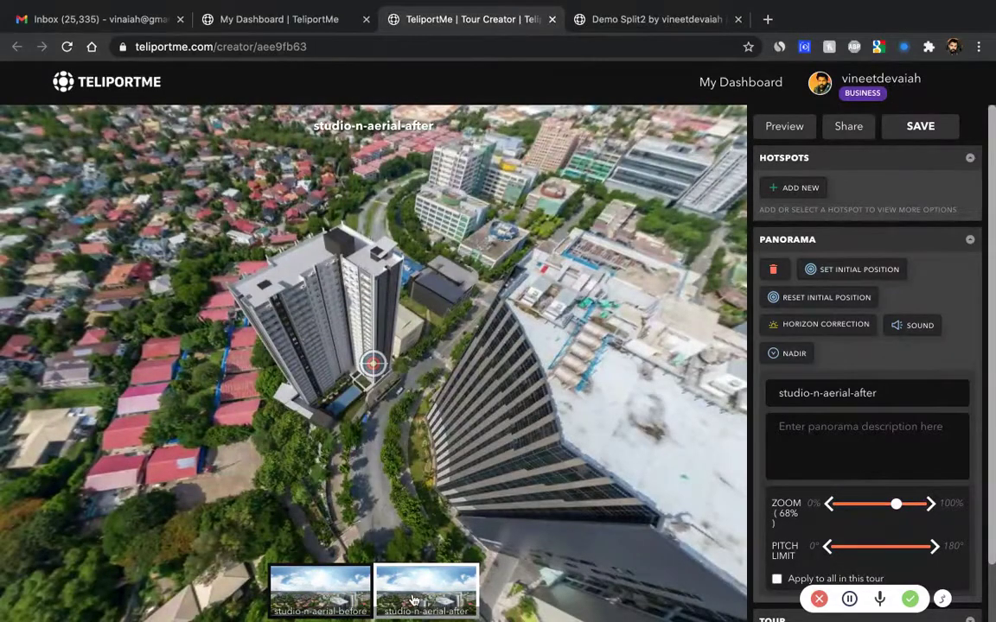
# Step: Set the studio-n-aerial-after panorama's zoom to 80% and save the tour
pyautogui.click(338, 593)
pyautogui.click(414, 600)
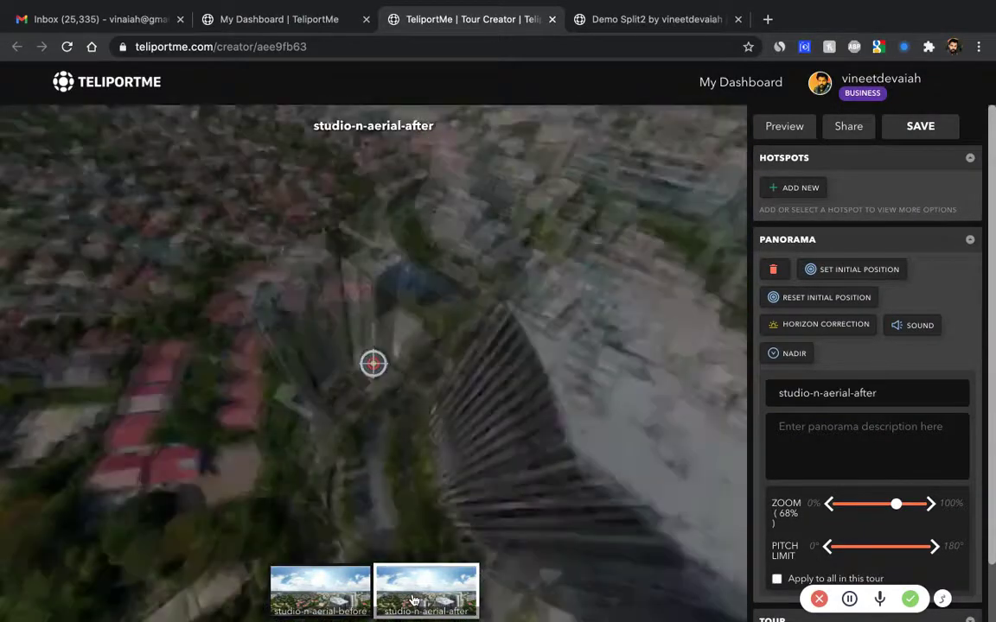
pyautogui.click(319, 601)
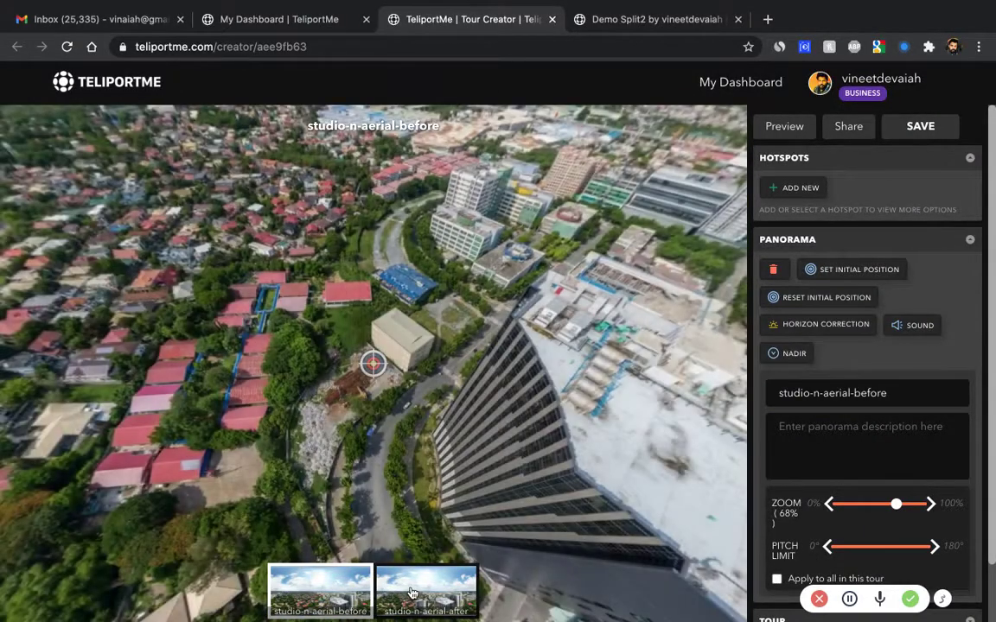
pyautogui.click(412, 593)
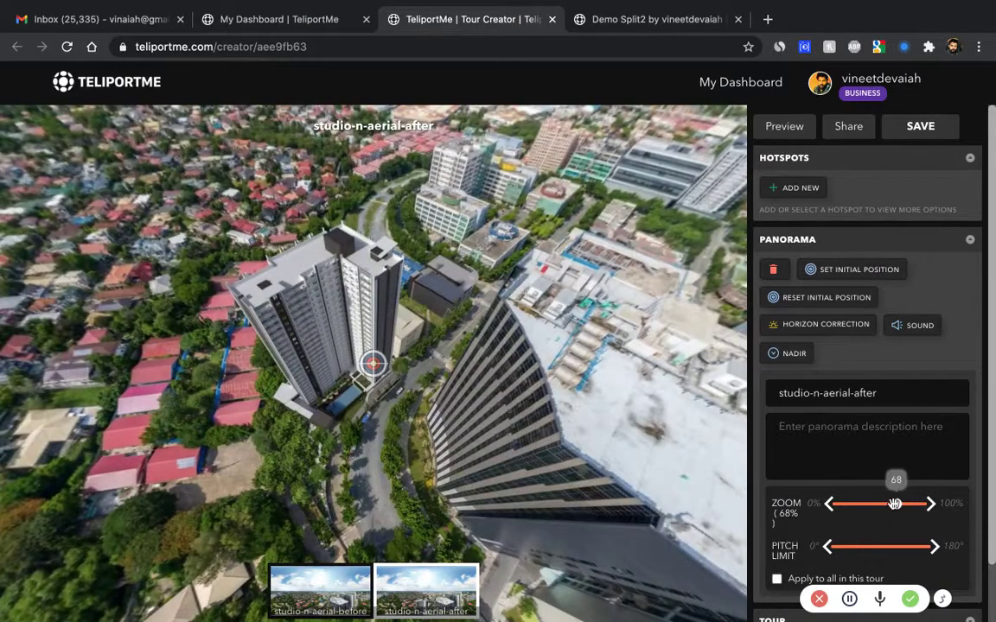
pyautogui.moveTo(895, 505)
pyautogui.mouseDown()
pyautogui.moveTo(884, 504)
pyautogui.moveTo(906, 505)
pyautogui.mouseUp()
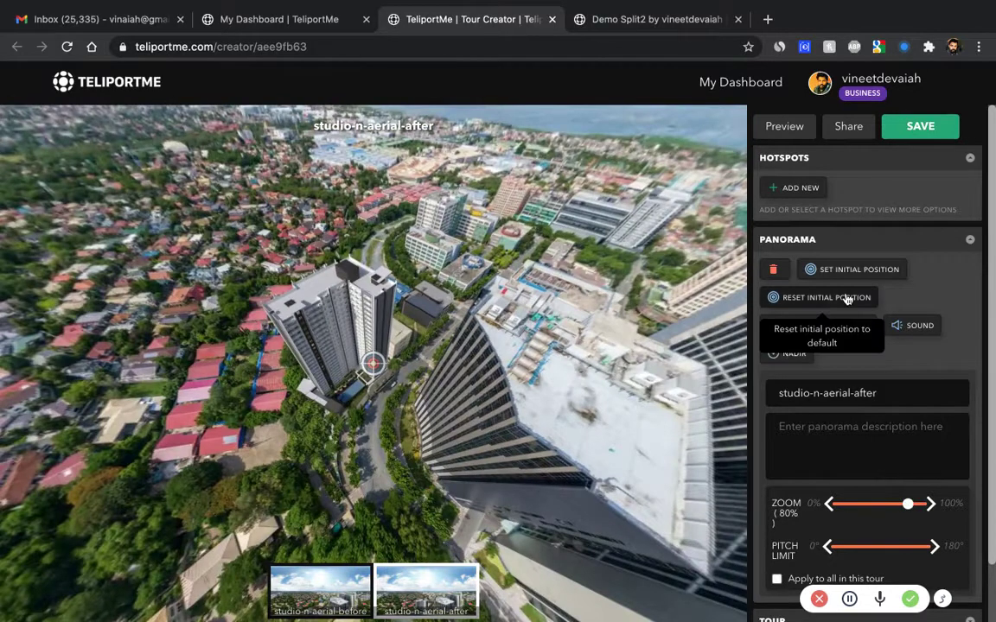
pyautogui.click(910, 128)
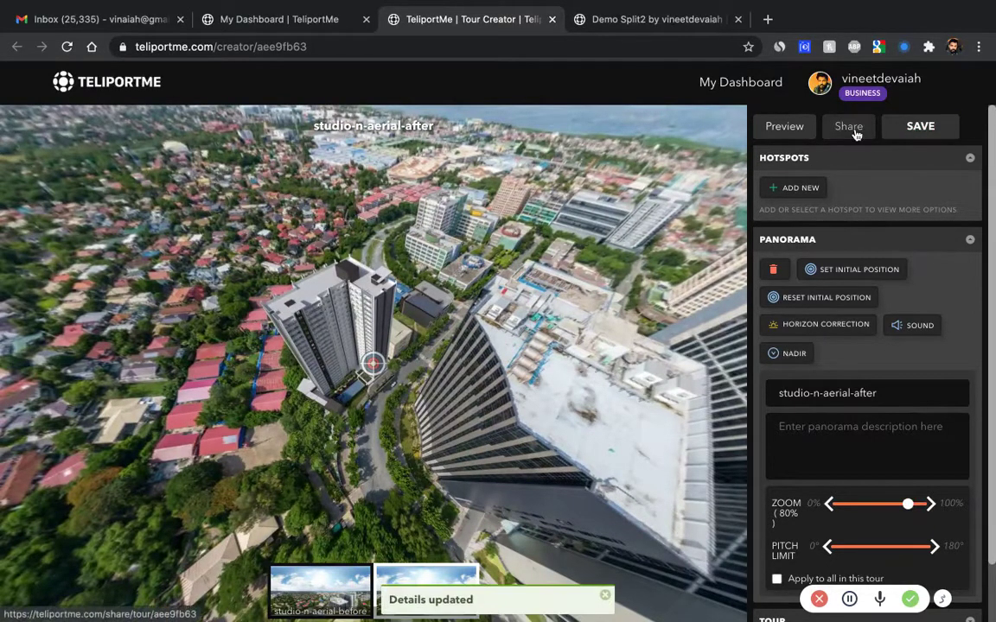
pyautogui.click(854, 129)
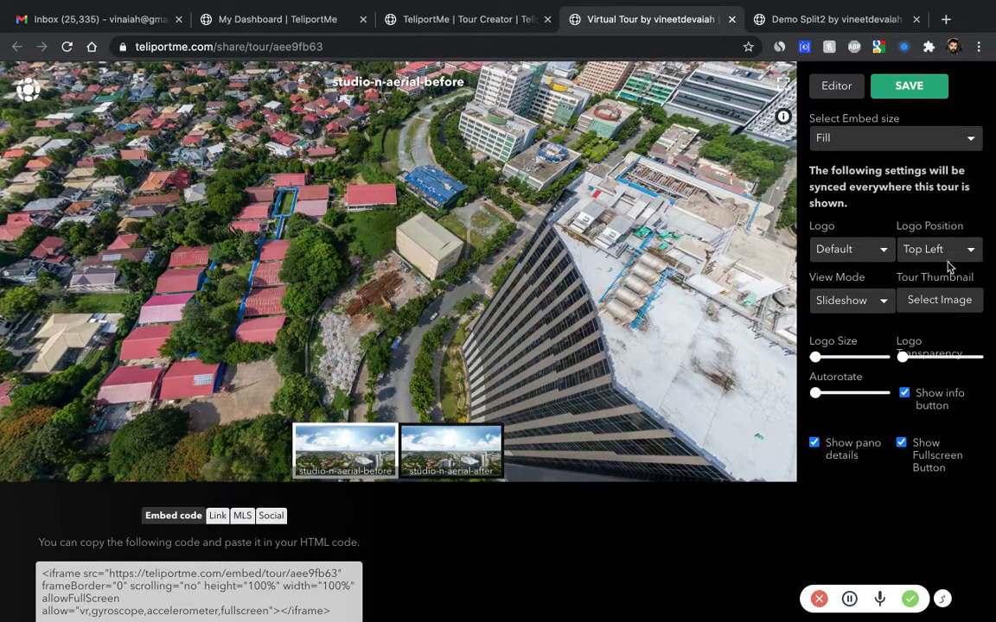
# Step: Make studio-n-aerial-after the tour thumbnail, copy the share link, and close the split tab
pyautogui.click(948, 302)
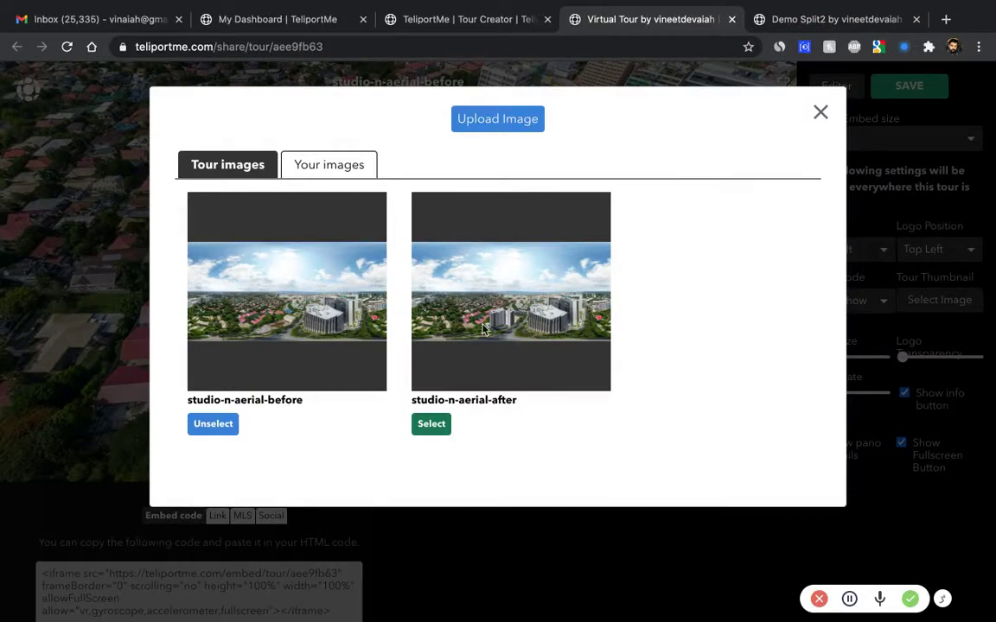
pyautogui.click(432, 423)
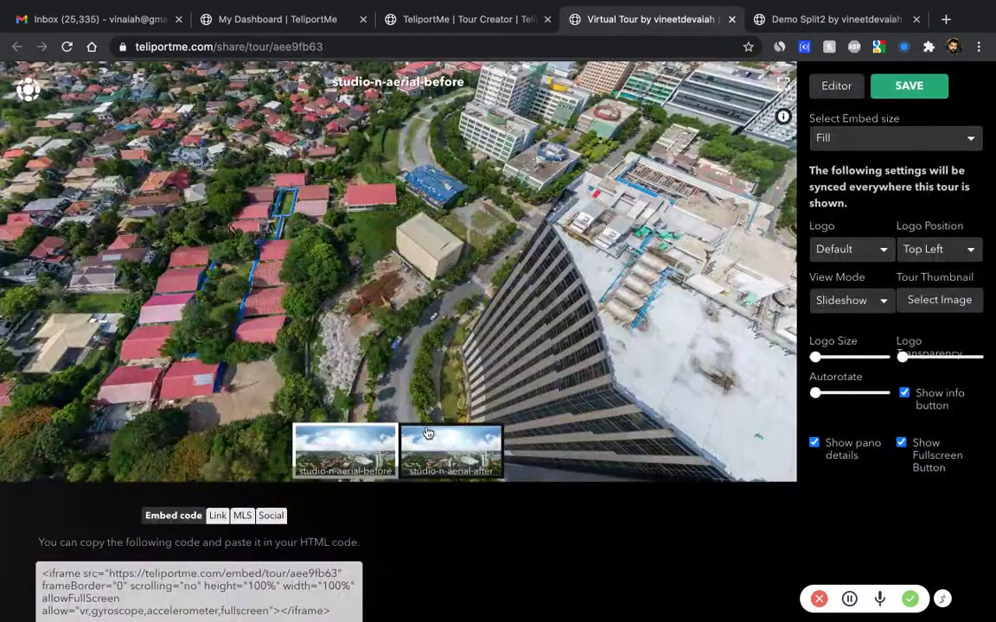
pyautogui.click(218, 516)
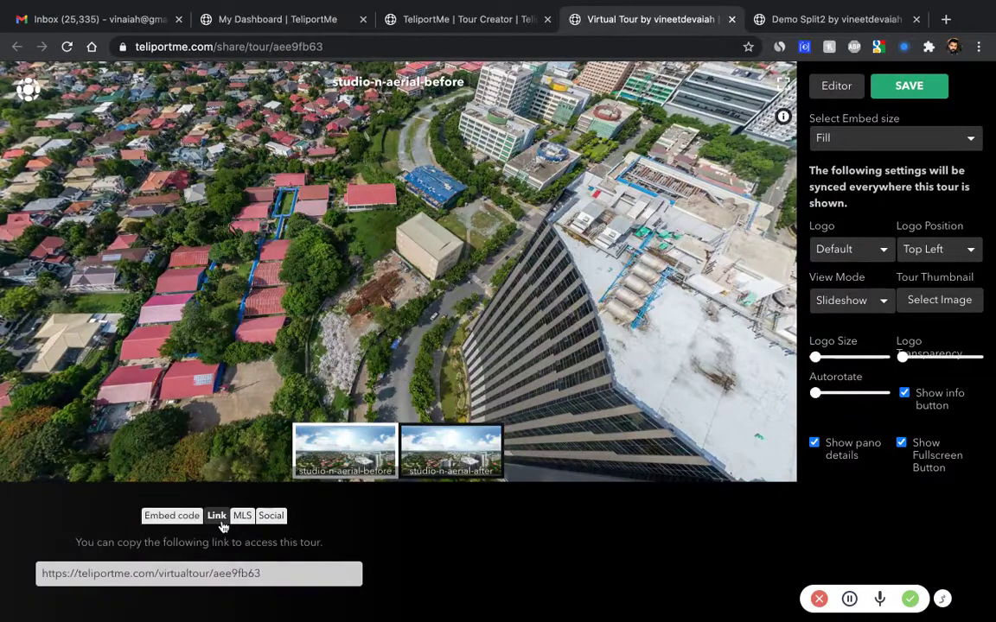
pyautogui.click(230, 577)
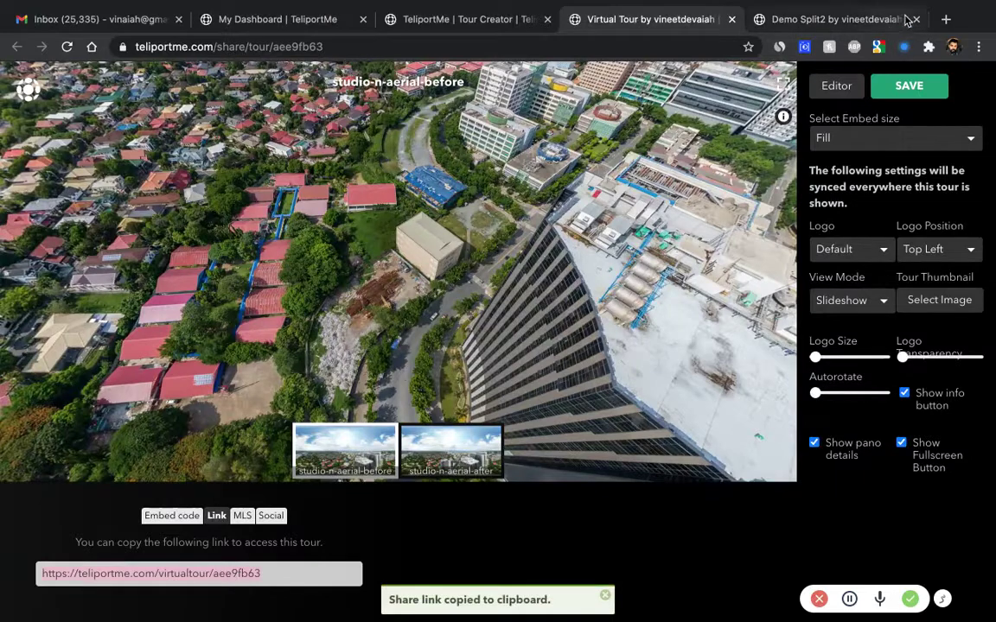
pyautogui.click(915, 20)
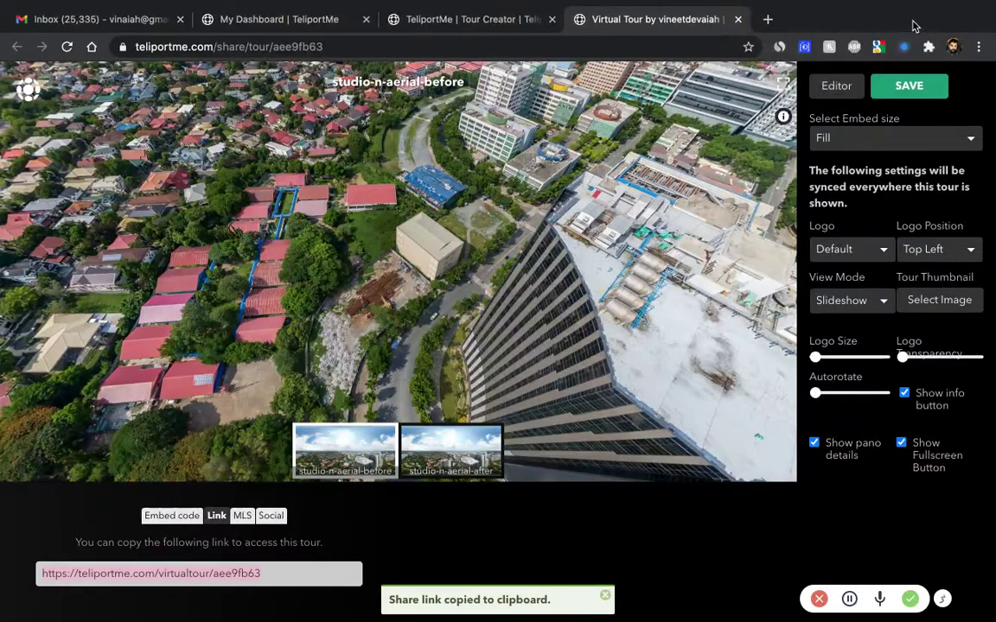
pyautogui.click(766, 19)
# Step: Load the pasted tour link with /split and move the divider to compare panoramas
pyautogui.press('super+v')
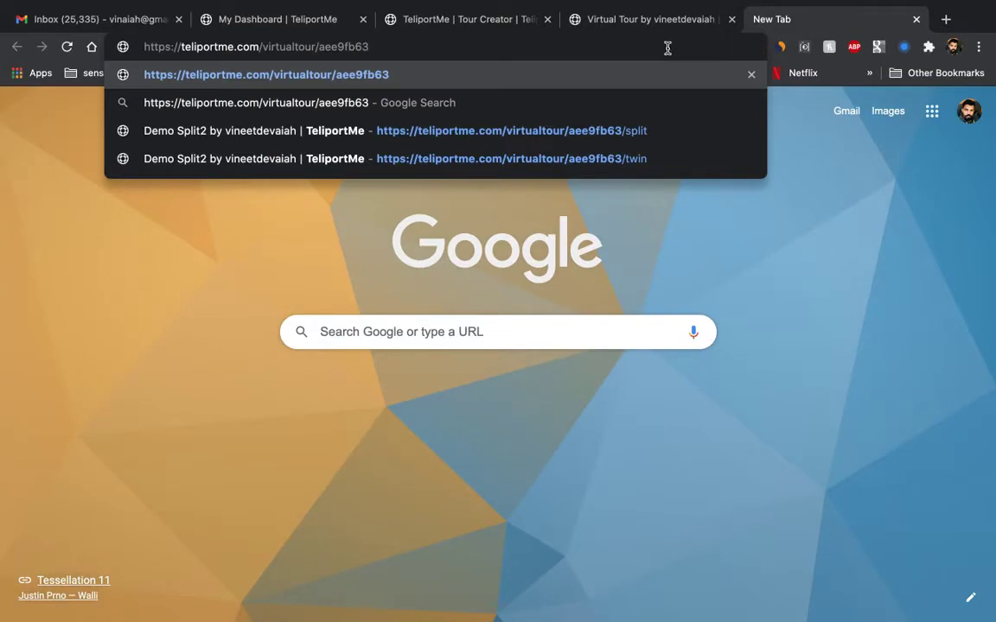
pyautogui.write('/')
pyautogui.press('Return')
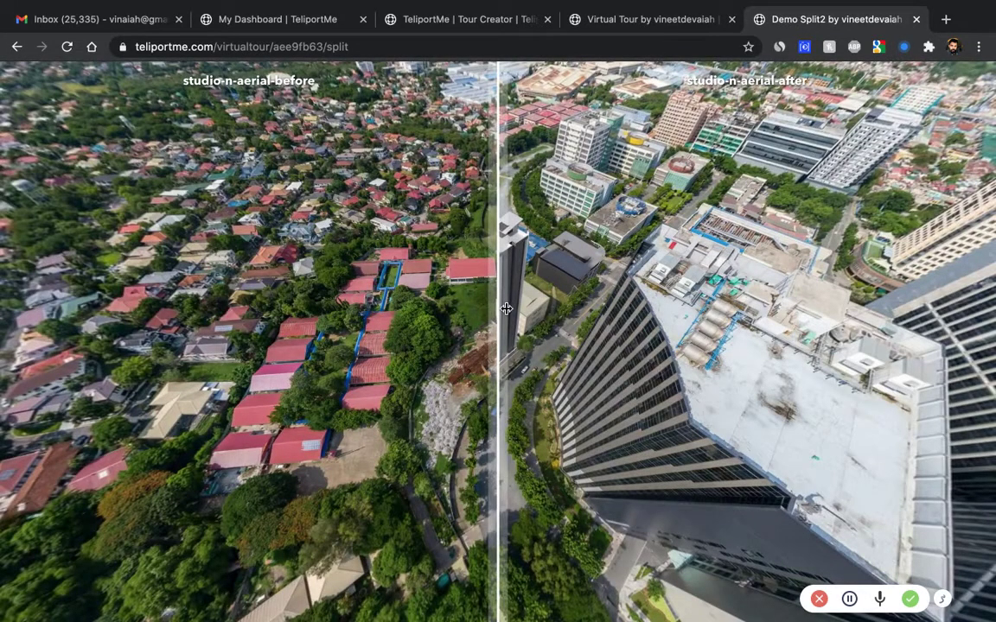
pyautogui.moveTo(506, 309); pyautogui.dragTo(595, 313)
pyautogui.click(376, 48)
pyautogui.click(392, 46)
# Step: Replace split with twin at the end of the tour URL to load the twin view
pyautogui.press('BackSpace')
pyautogui.press('BackSpace')
pyautogui.press('BackSpace')
pyautogui.press('BackSpace')
pyautogui.press('BackSpace')
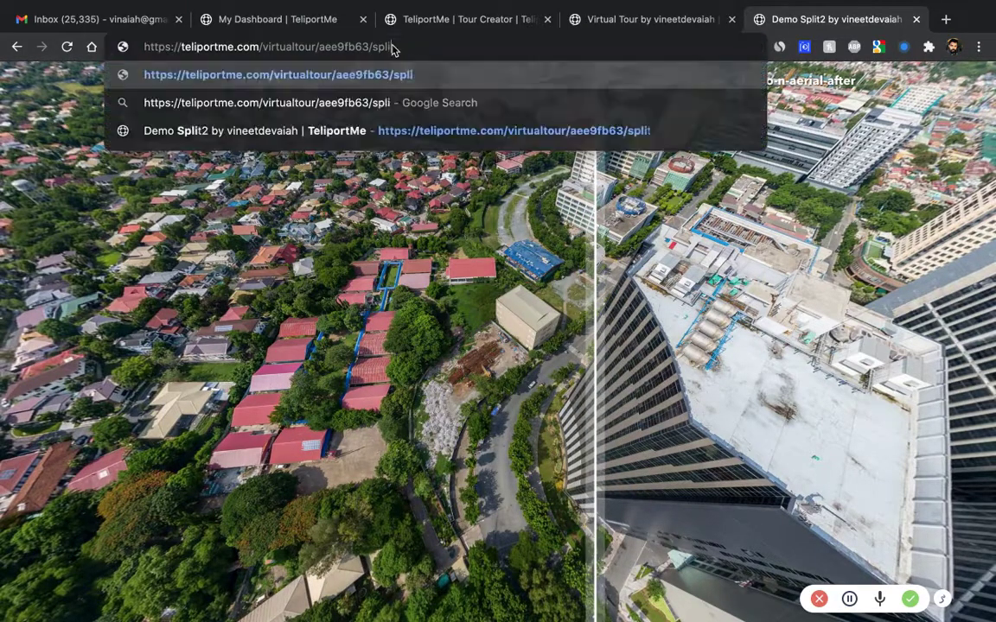
pyautogui.write('twin')
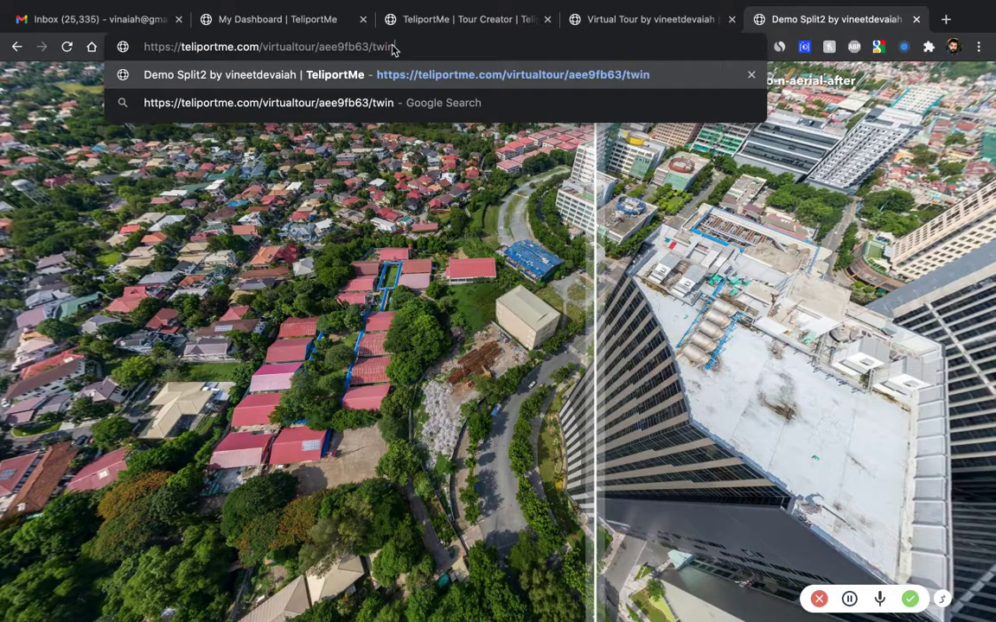
pyautogui.press('Return')
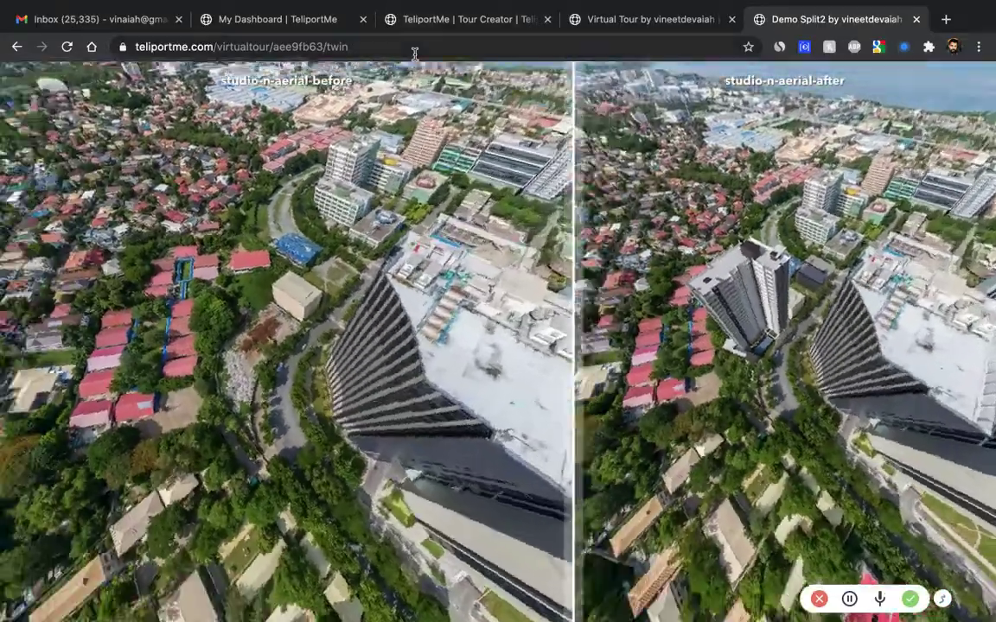
# Step: Reload the tour at its /split address, then return to the Demo Split2 dashboard
pyautogui.click(421, 49)
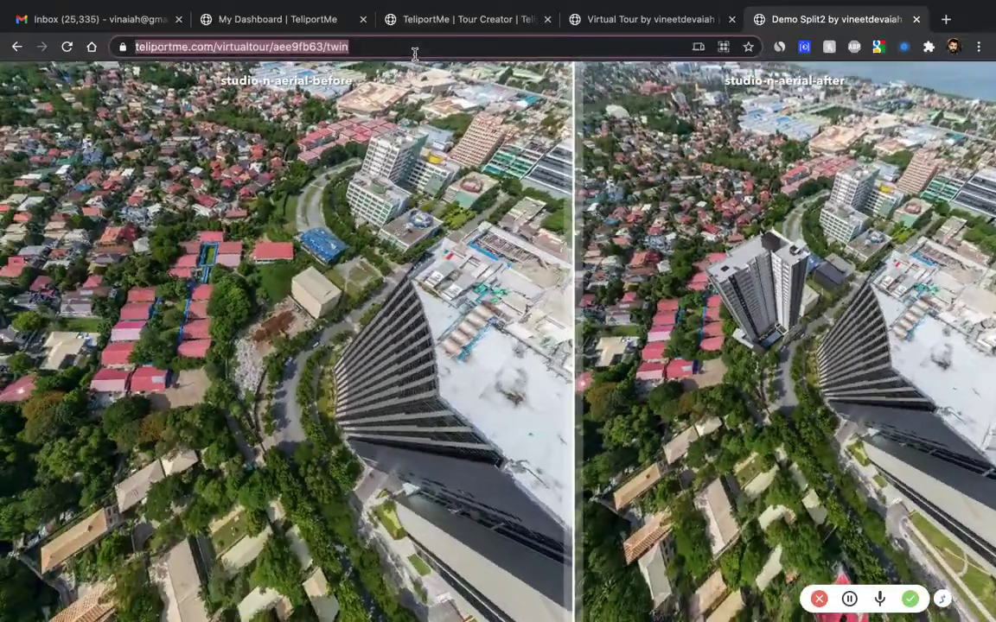
pyautogui.click(421, 50)
pyautogui.press('BackSpace')
pyautogui.press('BackSpace')
pyautogui.press('BackSpace')
pyautogui.press('BackSpace')
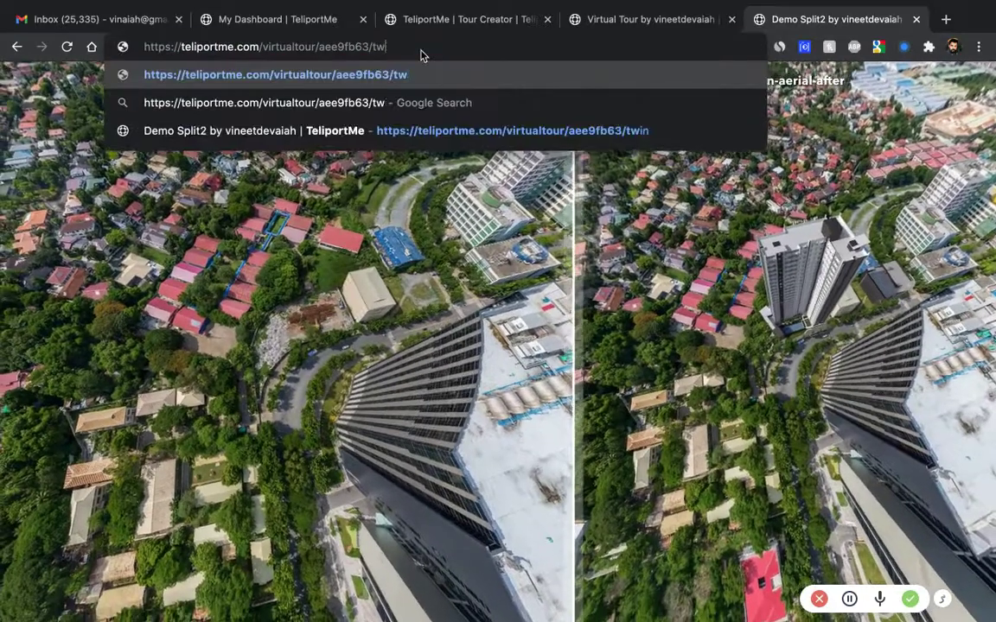
pyautogui.press('BackSpace')
pyautogui.press('BackSpace')
pyautogui.write('/')
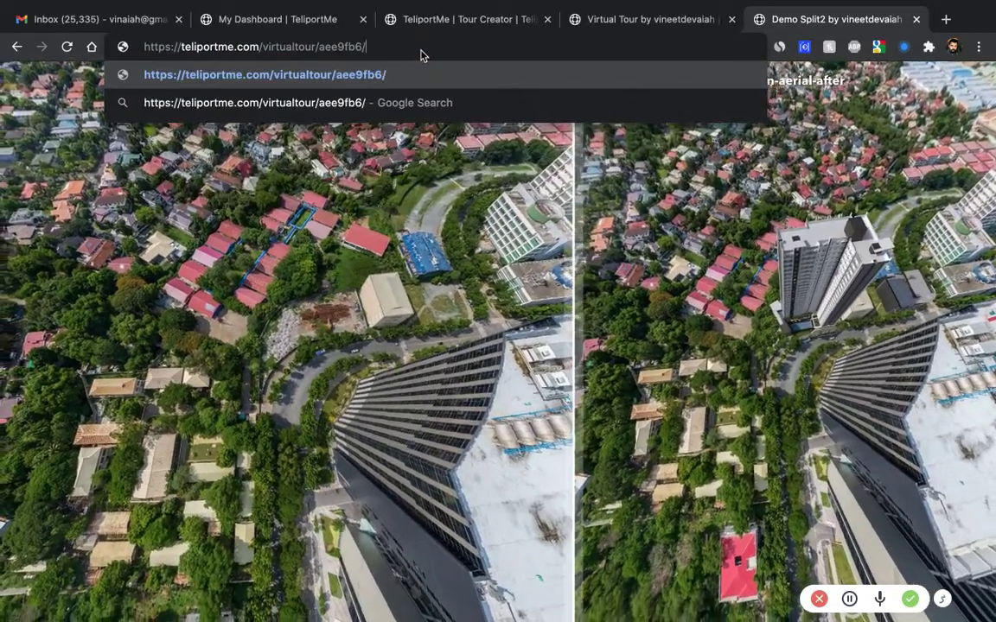
pyautogui.press('BackSpace')
pyautogui.press('Down')
pyautogui.press('Down')
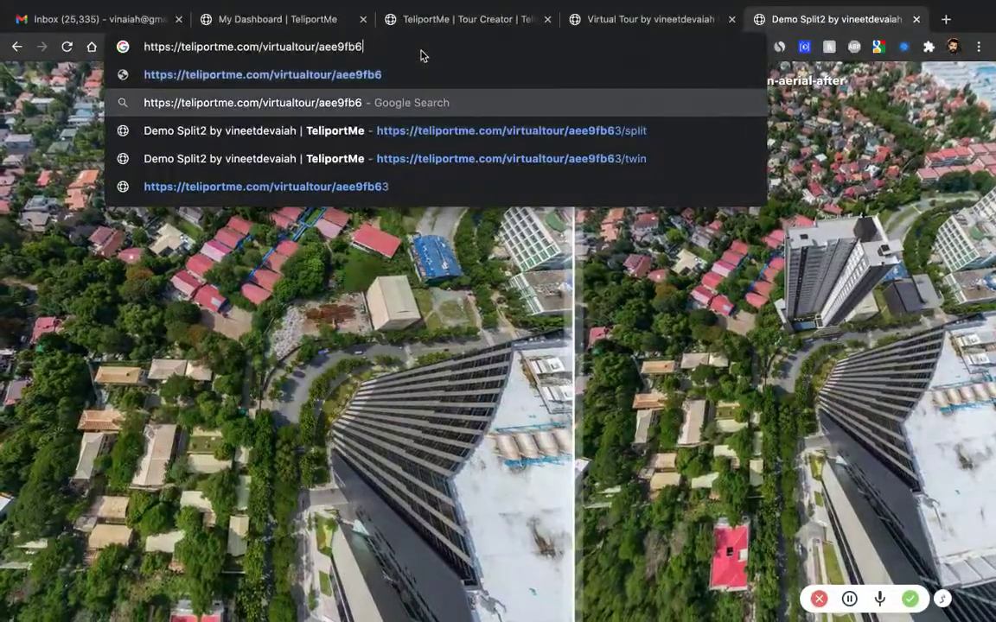
pyautogui.press('Return')
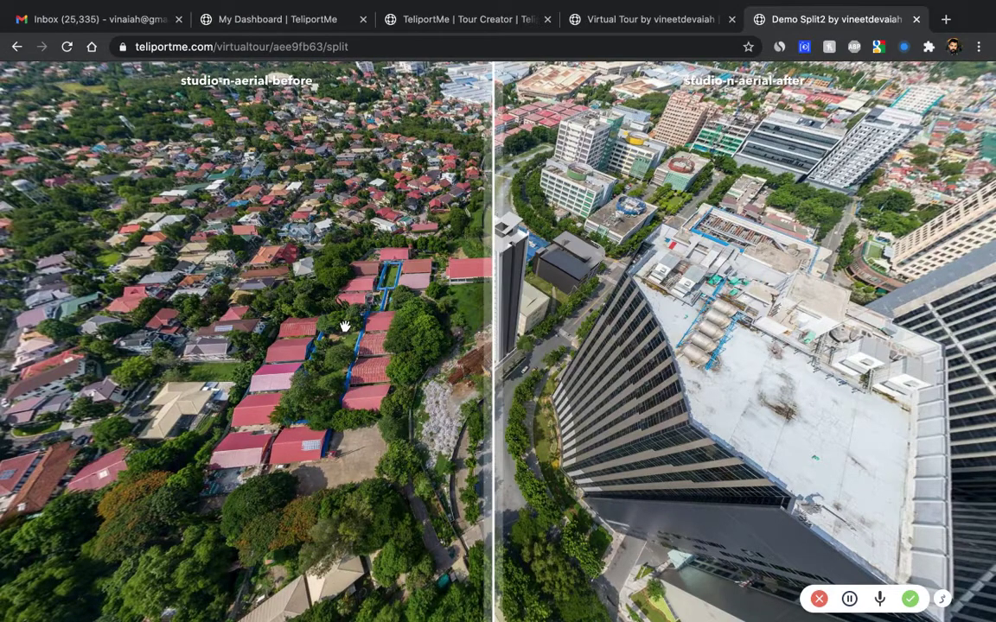
pyautogui.click(485, 24)
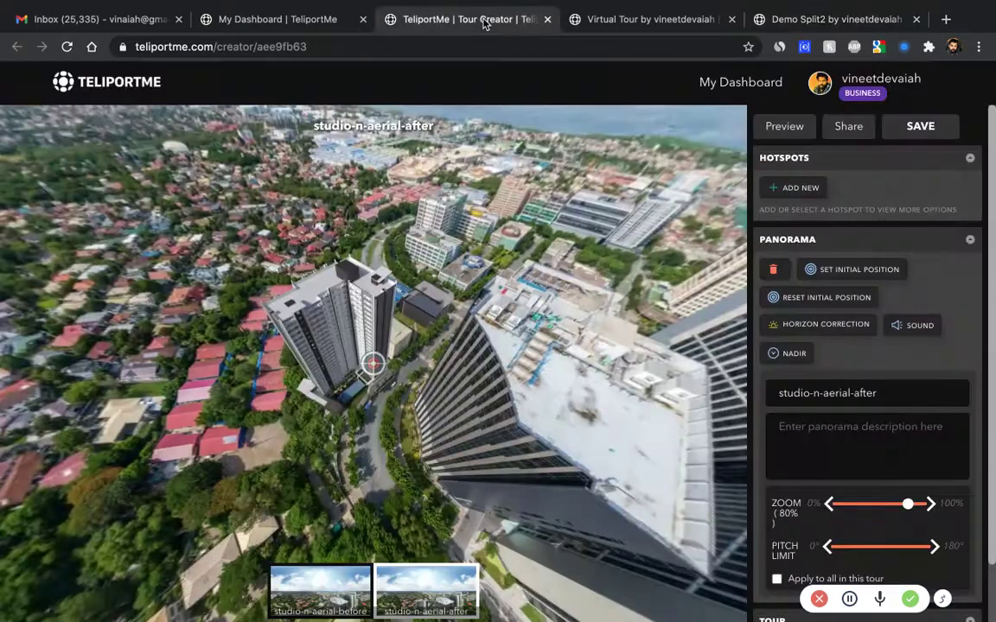
pyautogui.click(279, 23)
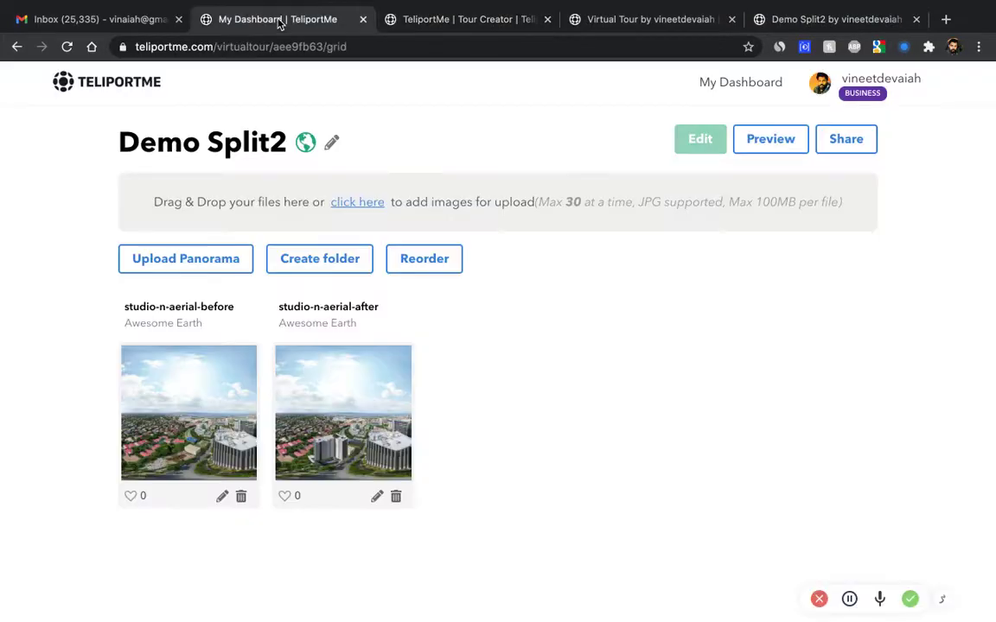
# Step: Copy the tour's iframe embed code from the Virtual Tour share page
pyautogui.click(599, 27)
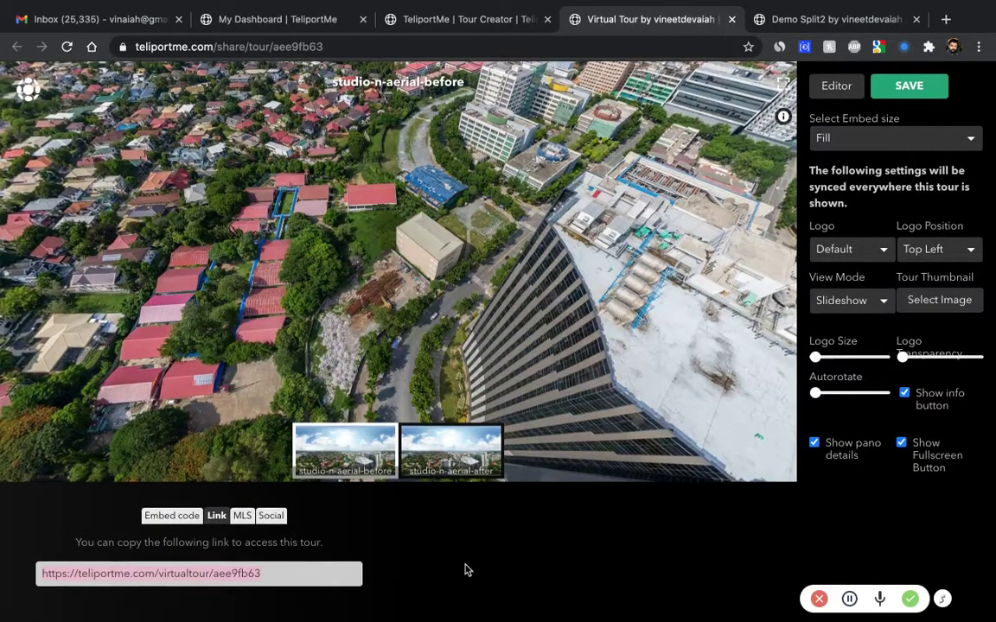
pyautogui.click(173, 515)
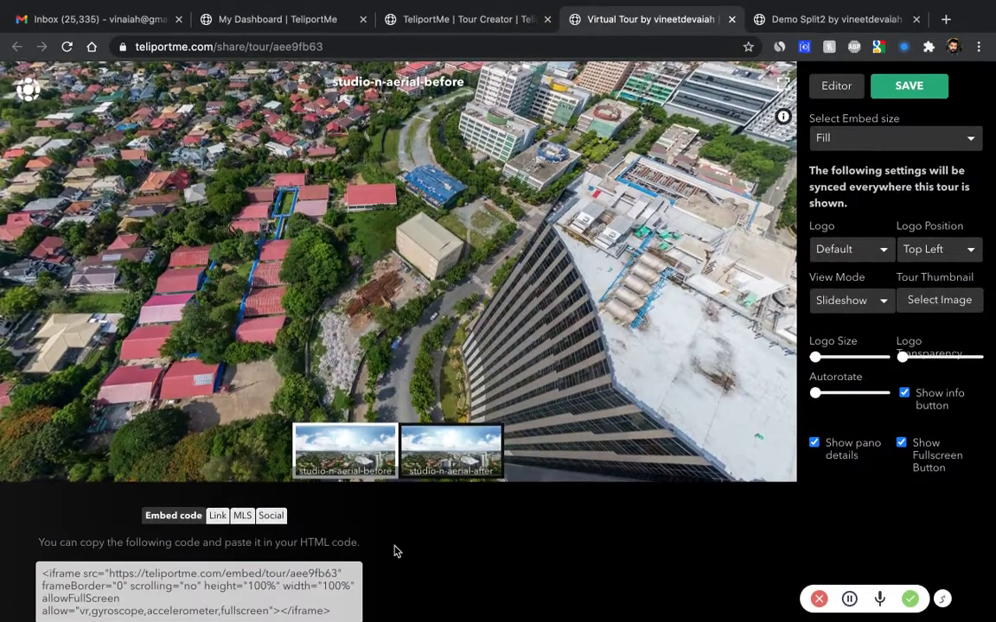
pyautogui.click(320, 586)
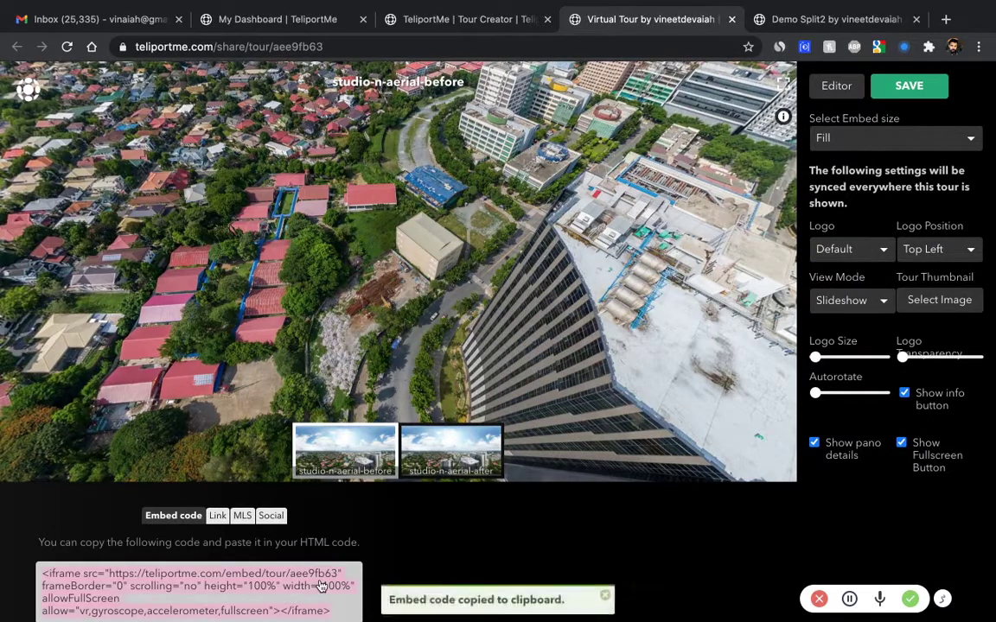
pyautogui.click(948, 19)
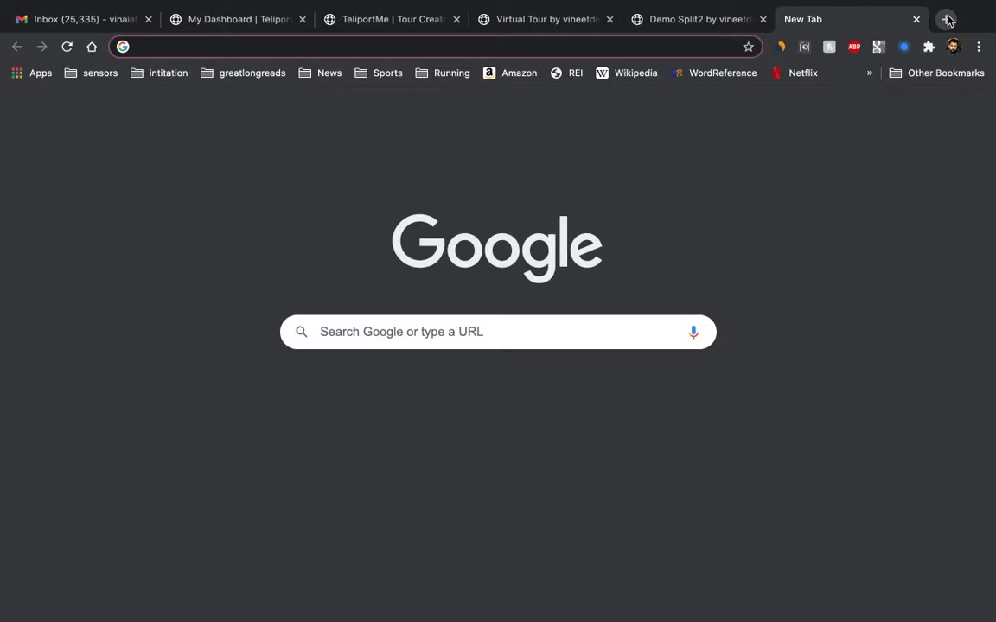
# Step: Open csgnetwork.com/htmlcodetest.html and paste the iframe embed code into its text box
pyautogui.write('htm')
pyautogui.press('Down')
pyautogui.press('Return')
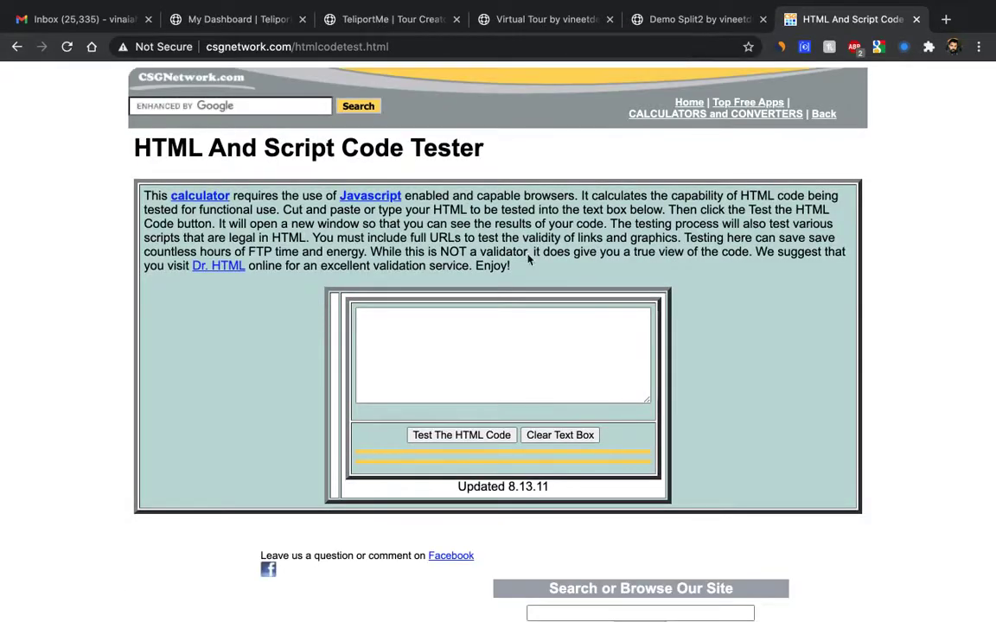
pyautogui.click(496, 330)
pyautogui.press('super+v')
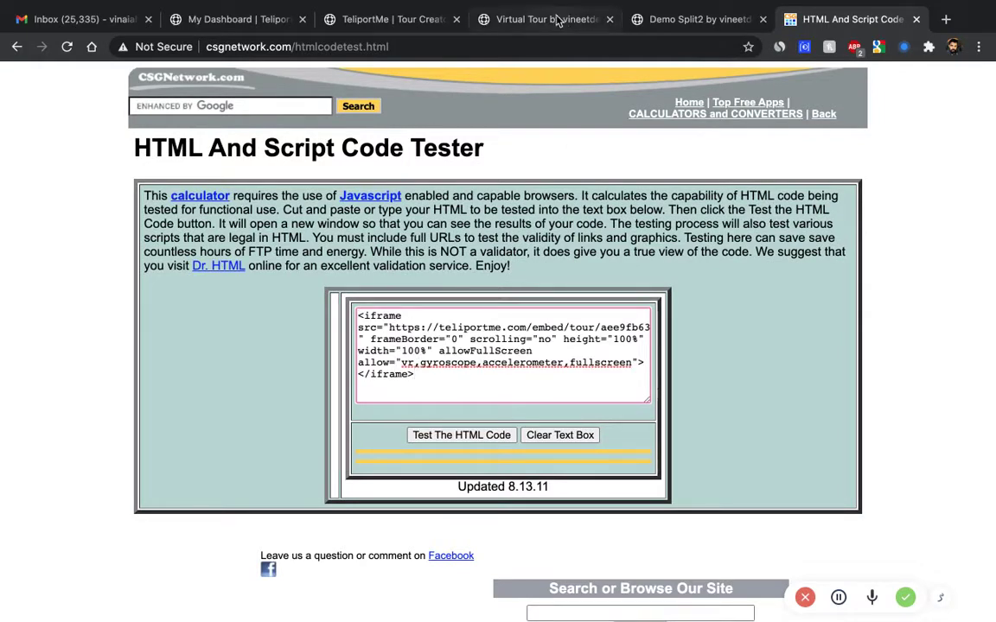
# Step: Test the pasted HTML code to render the tour and switch it to studio-n-aerial-after
pyautogui.click(503, 17)
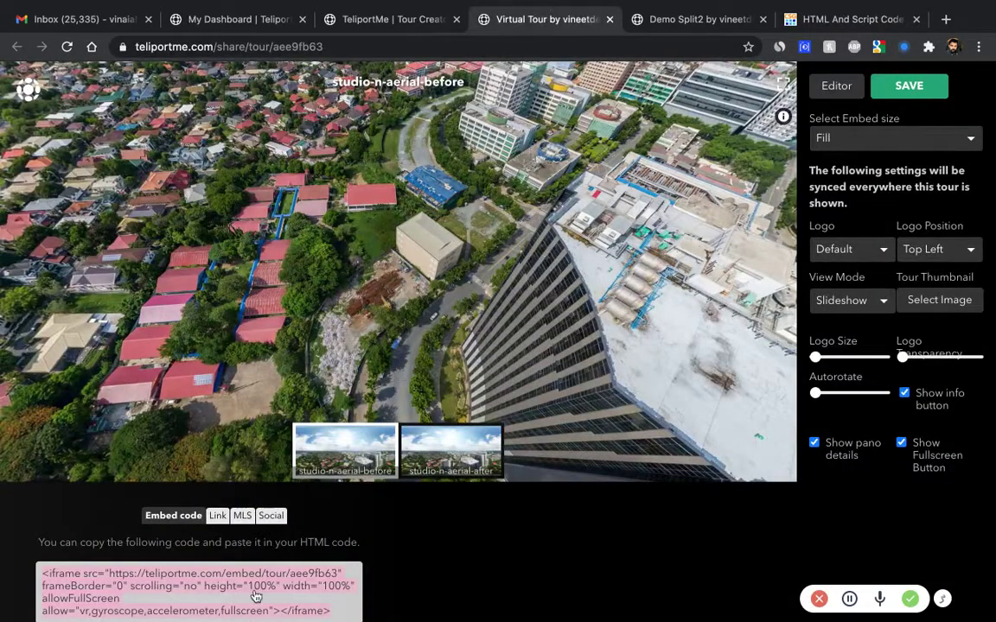
pyautogui.click(817, 19)
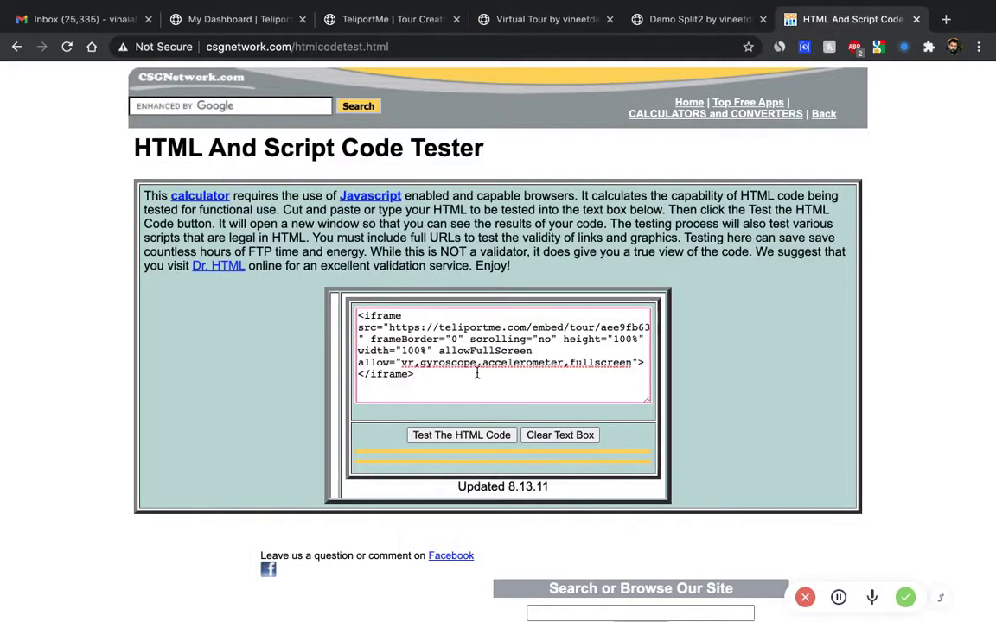
pyautogui.click(467, 436)
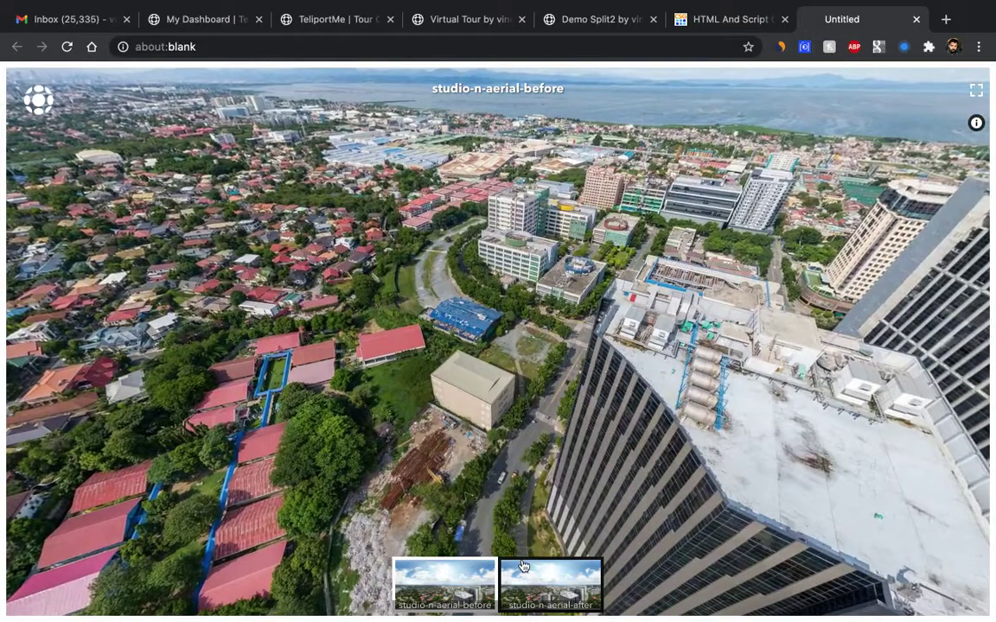
pyautogui.click(522, 566)
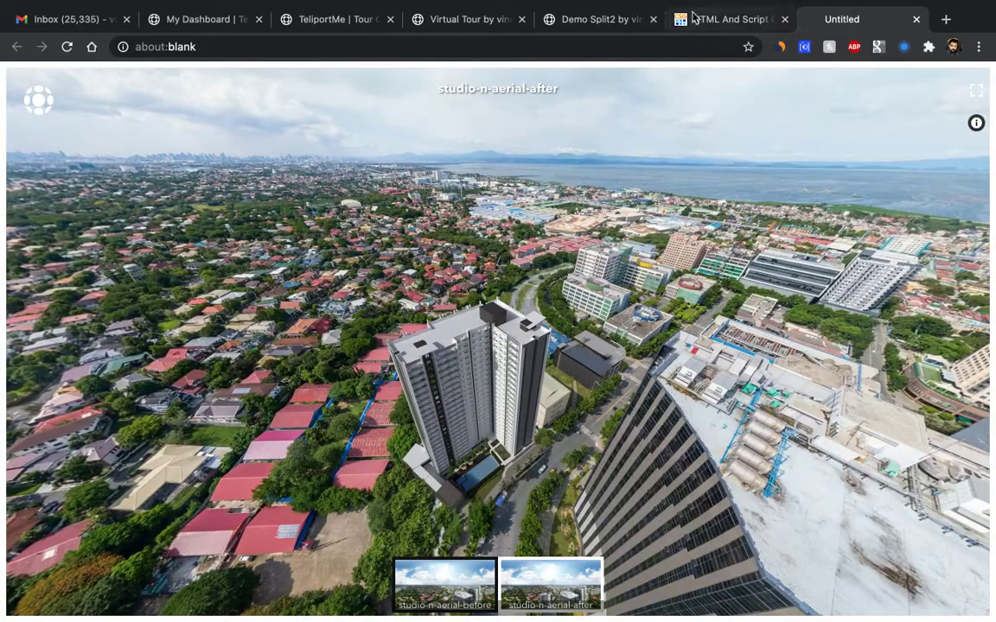
# Step: Copy the tour's /split view address from the split comparison page
pyautogui.click(601, 19)
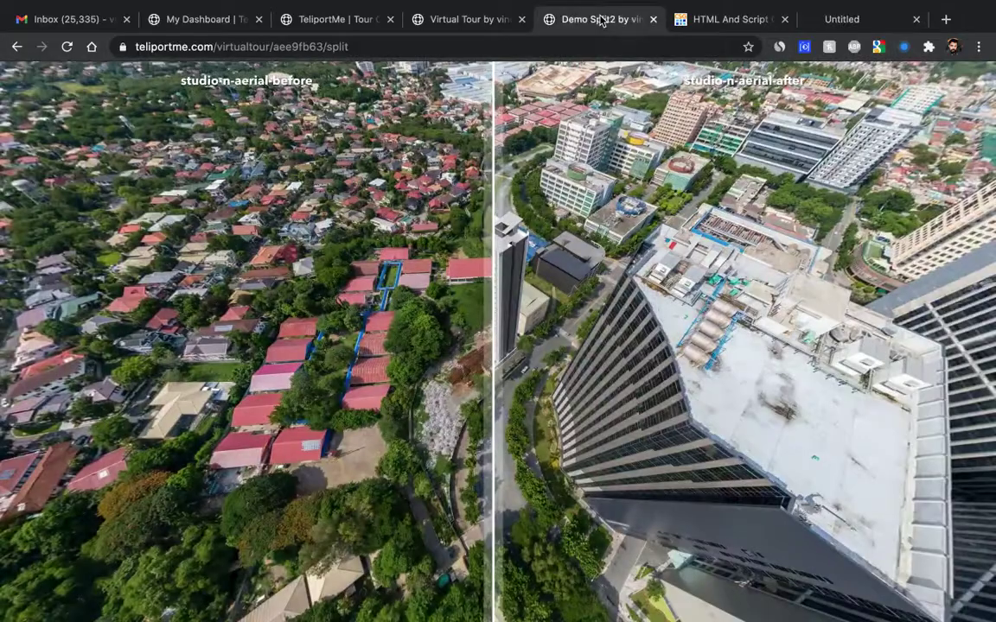
pyautogui.click(368, 48)
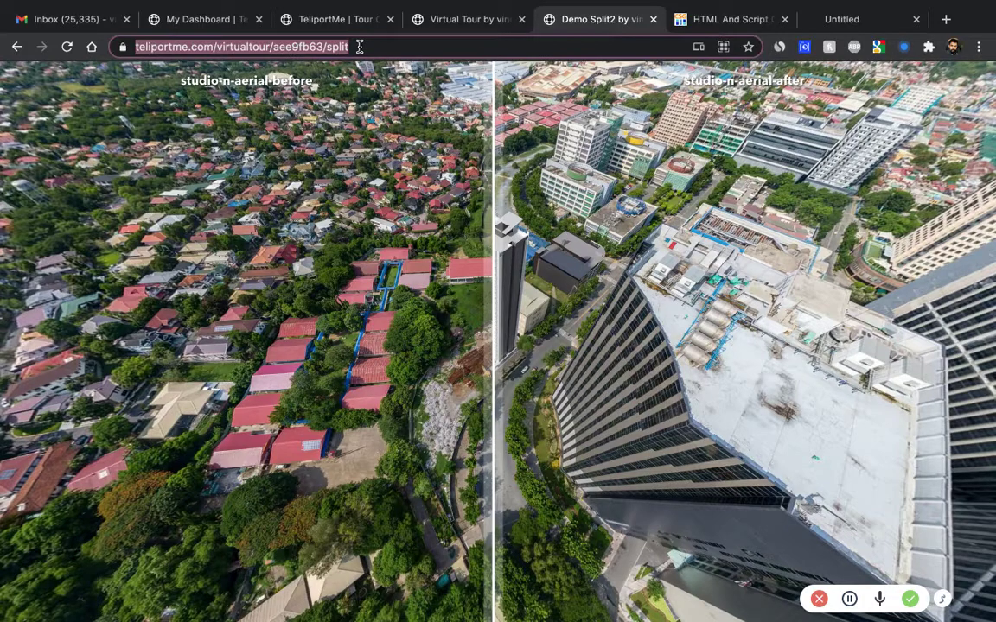
pyautogui.click(684, 18)
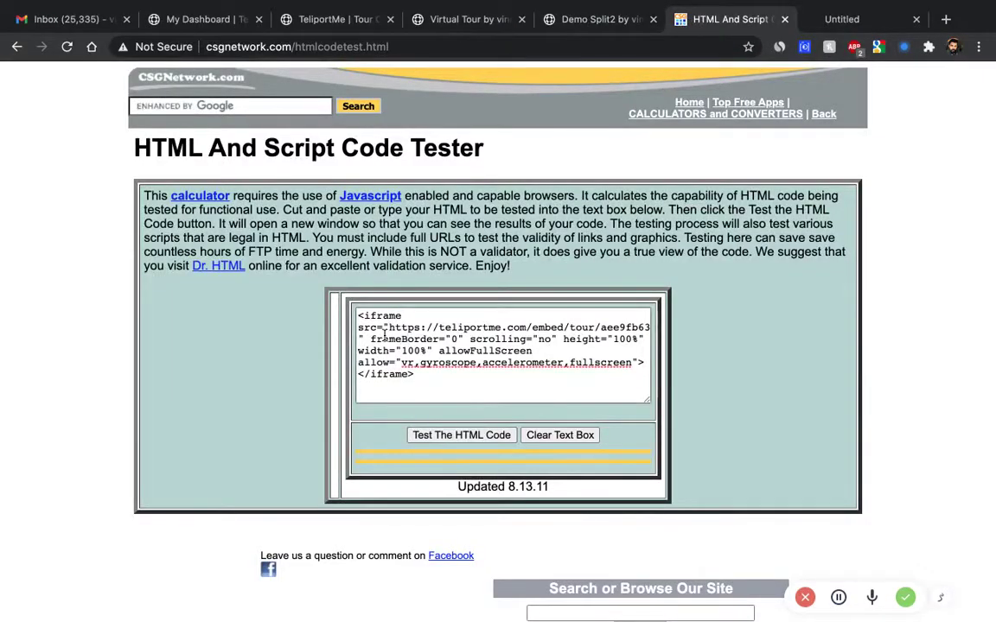
# Step: Replace the old iframe src URL with the /split virtual tour URL
pyautogui.moveTo(389, 330); pyautogui.dragTo(403, 329)
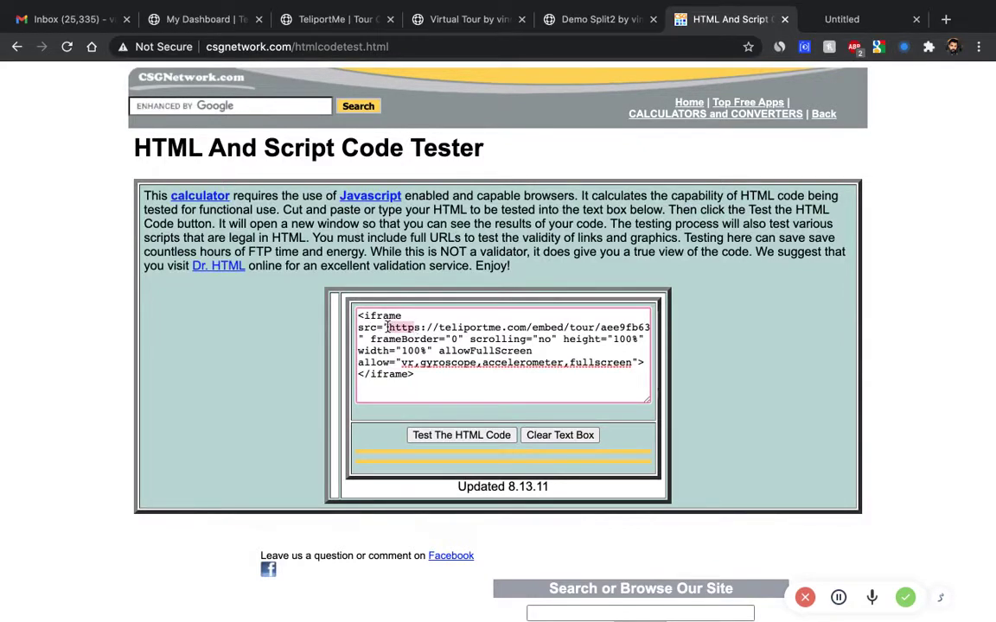
pyautogui.click(388, 328)
pyautogui.moveTo(389, 328); pyautogui.dragTo(645, 327)
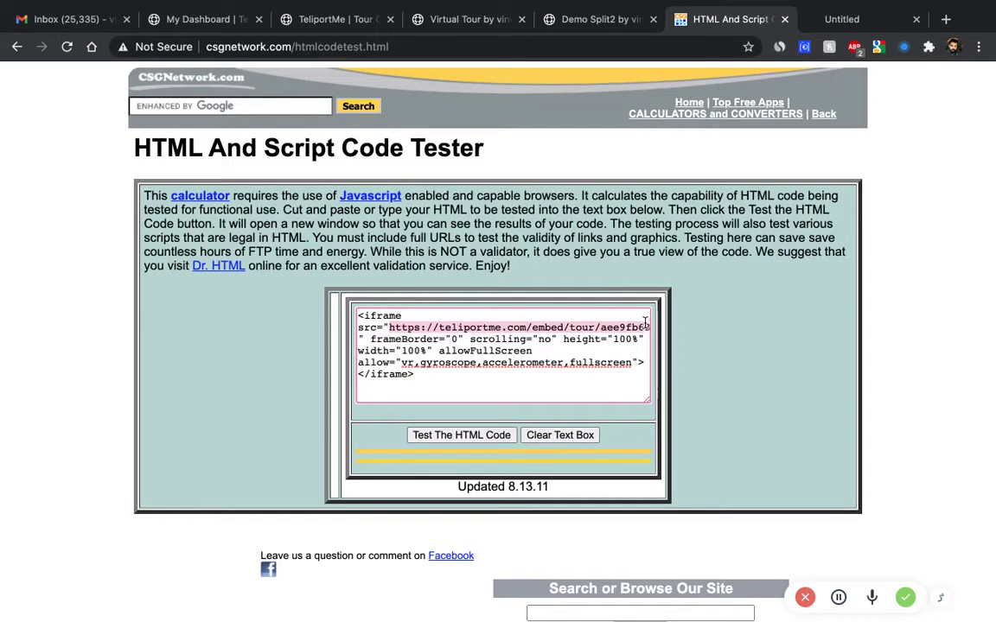
pyautogui.press('BackSpace')
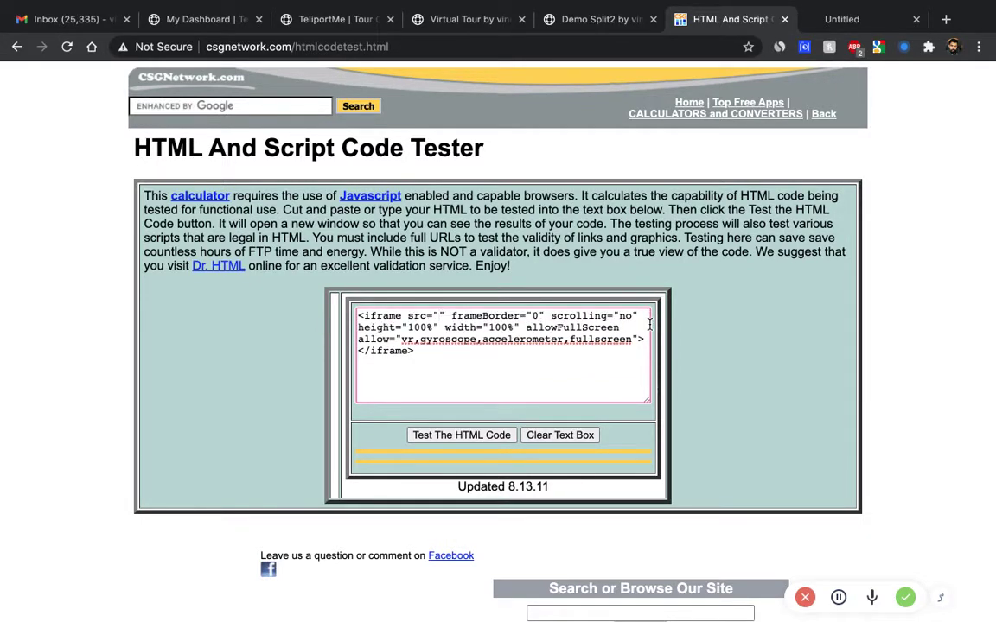
pyautogui.press('super+v')
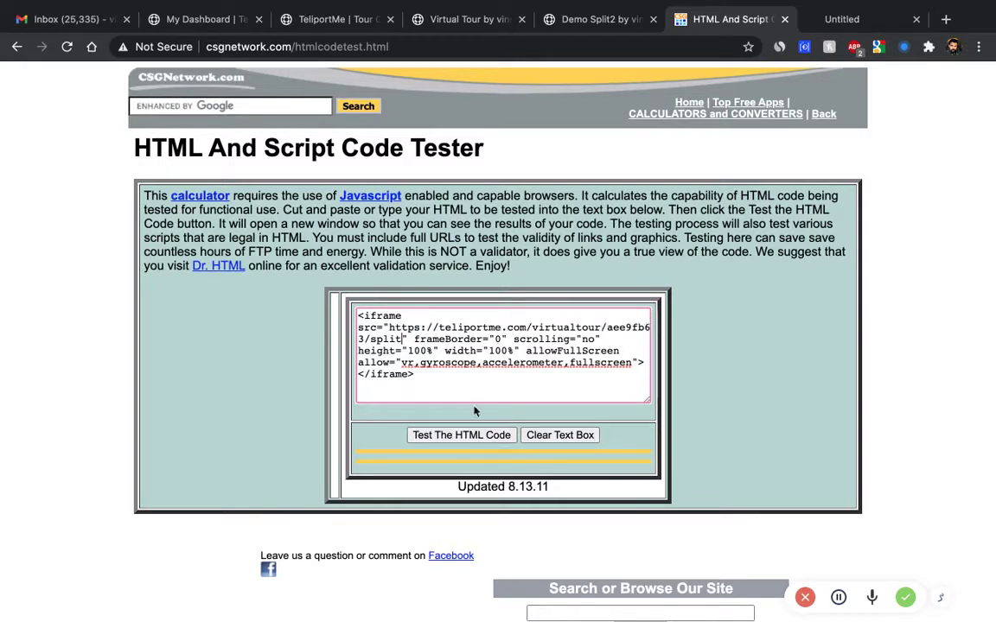
# Step: Test the embed code and drag the before/after divider across the split panorama
pyautogui.click(464, 437)
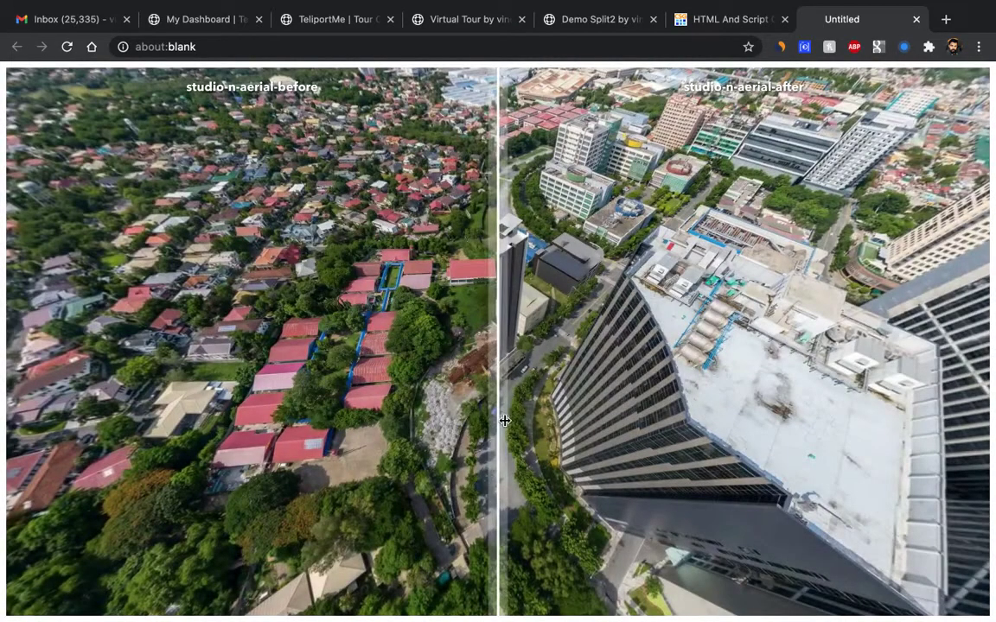
pyautogui.moveTo(505, 420); pyautogui.dragTo(354, 433)
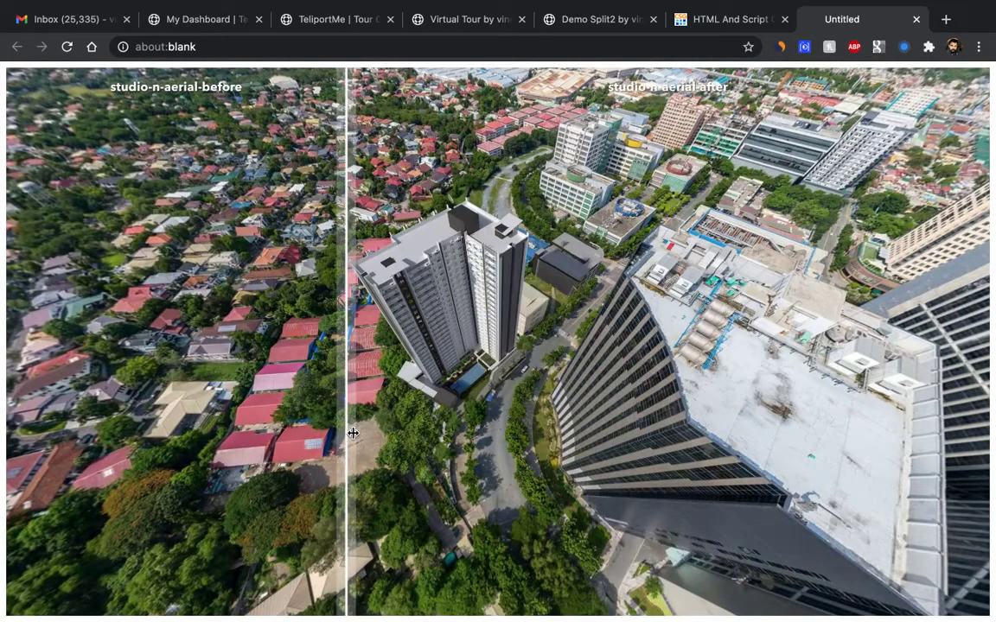
pyautogui.click(723, 26)
# Step: Change the iframe URL ending from 'split' to 'twin'
pyautogui.click(403, 341)
pyautogui.press('BackSpace')
pyautogui.press('BackSpace')
pyautogui.press('BackSpace')
pyautogui.press('BackSpace')
pyautogui.press('BackSpace')
pyautogui.write('twin')
pyautogui.press('Return')
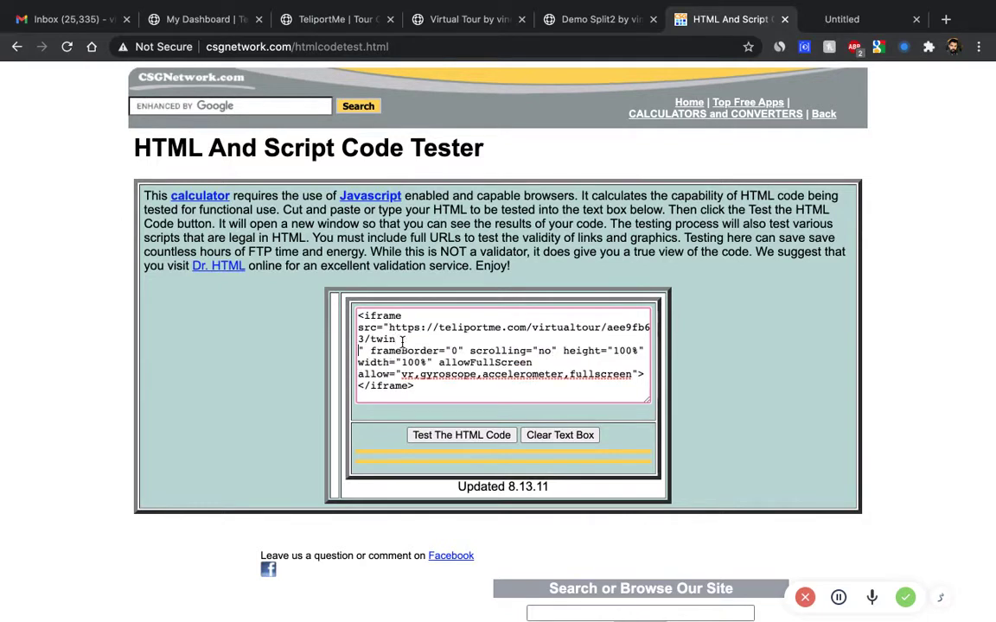
pyautogui.press('BackSpace')
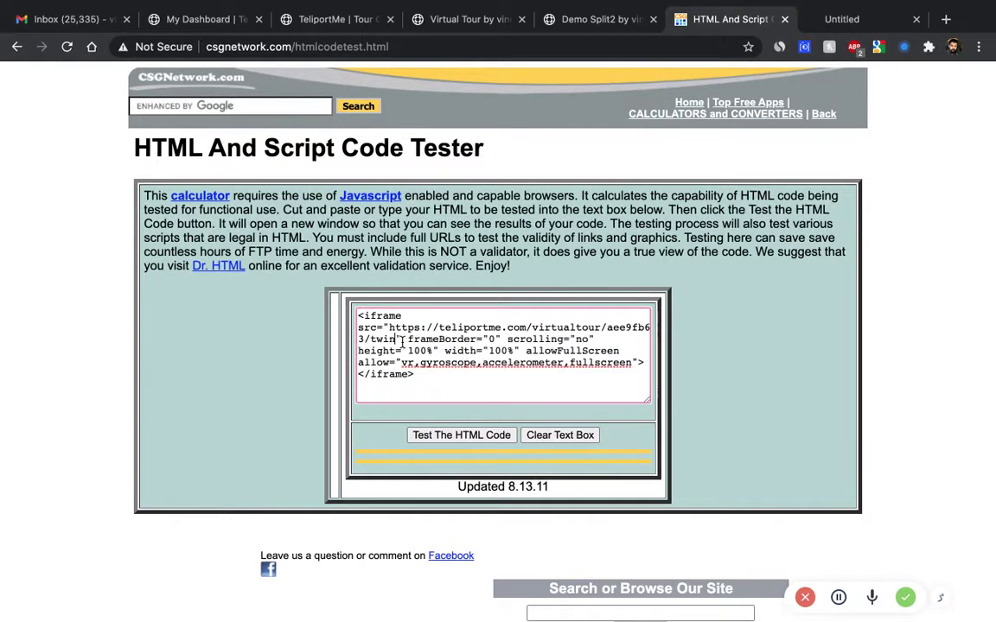
# Step: Test the /twin embed code and tilt both synced panoramas toward the sky
pyautogui.click(438, 434)
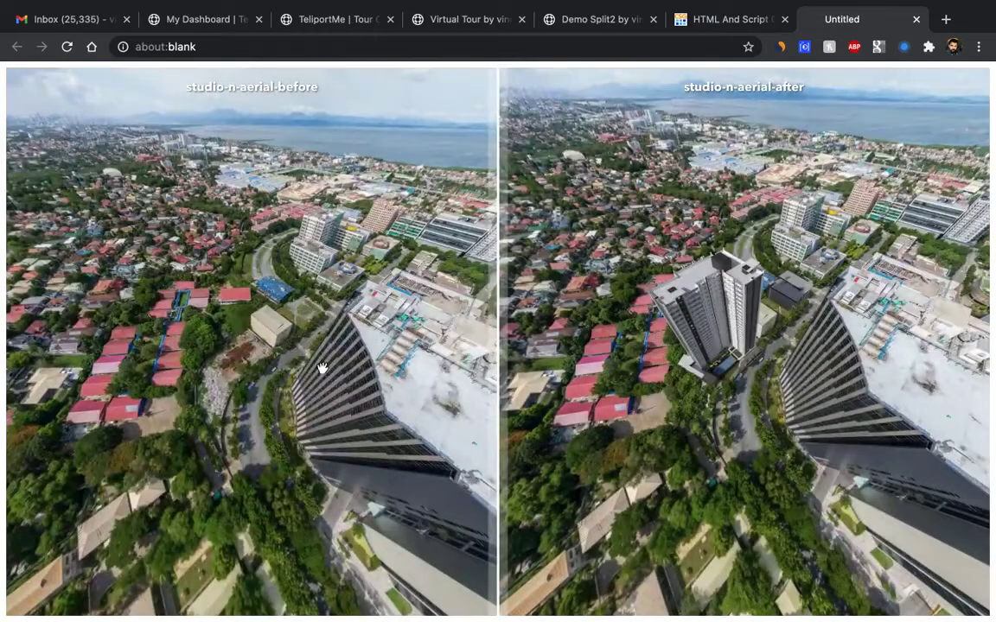
pyautogui.moveTo(340, 407); pyautogui.dragTo(302, 387)
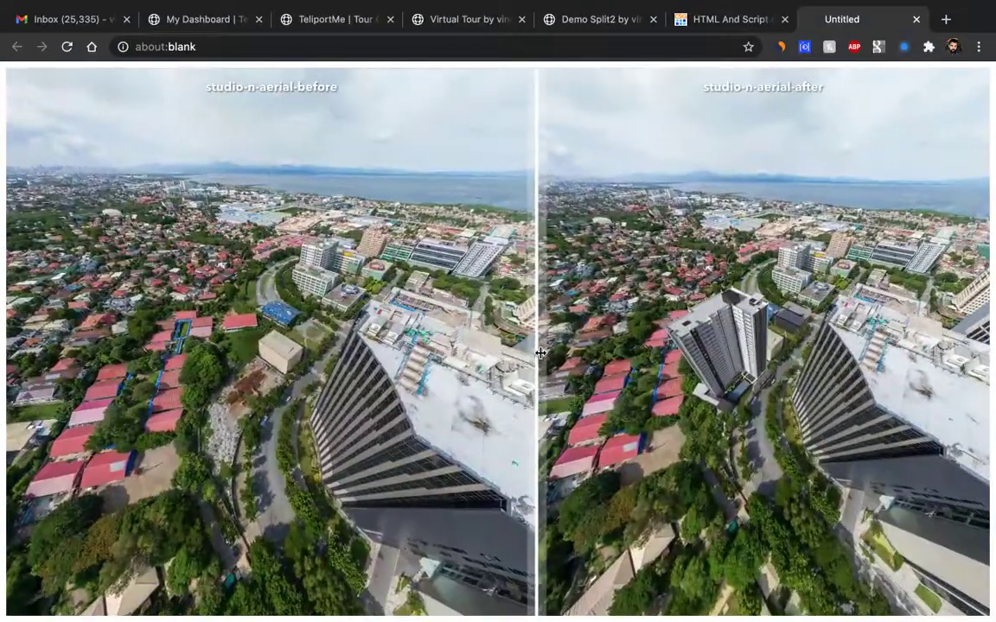
pyautogui.click(607, 21)
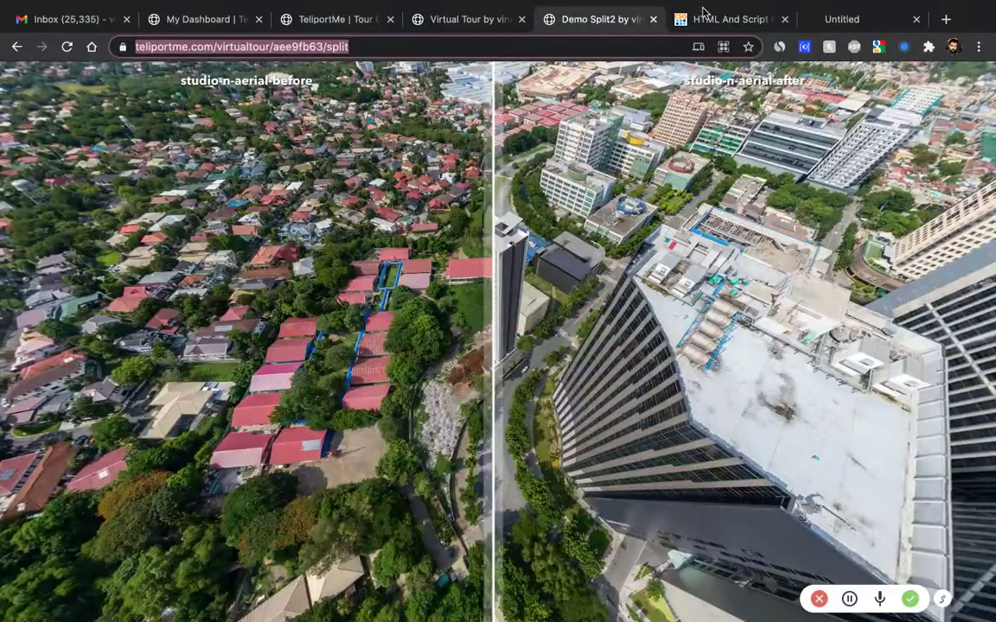
pyautogui.click(706, 18)
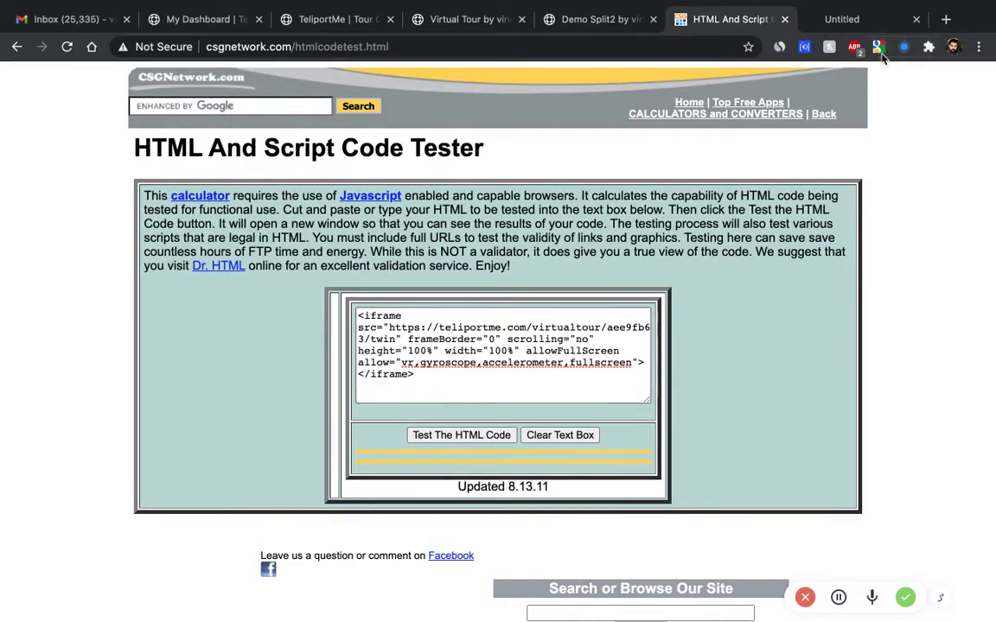
pyautogui.click(946, 19)
# Step: Go to blog.teliportme.com and open the Split View in Virtual Tours post
pyautogui.write('b')
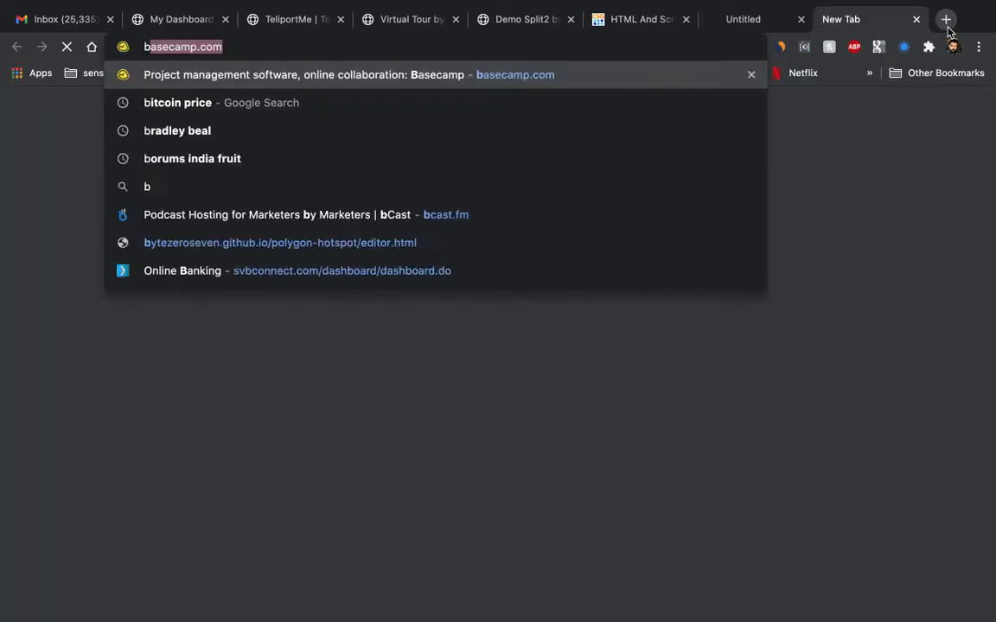
pyautogui.write('log.tel')
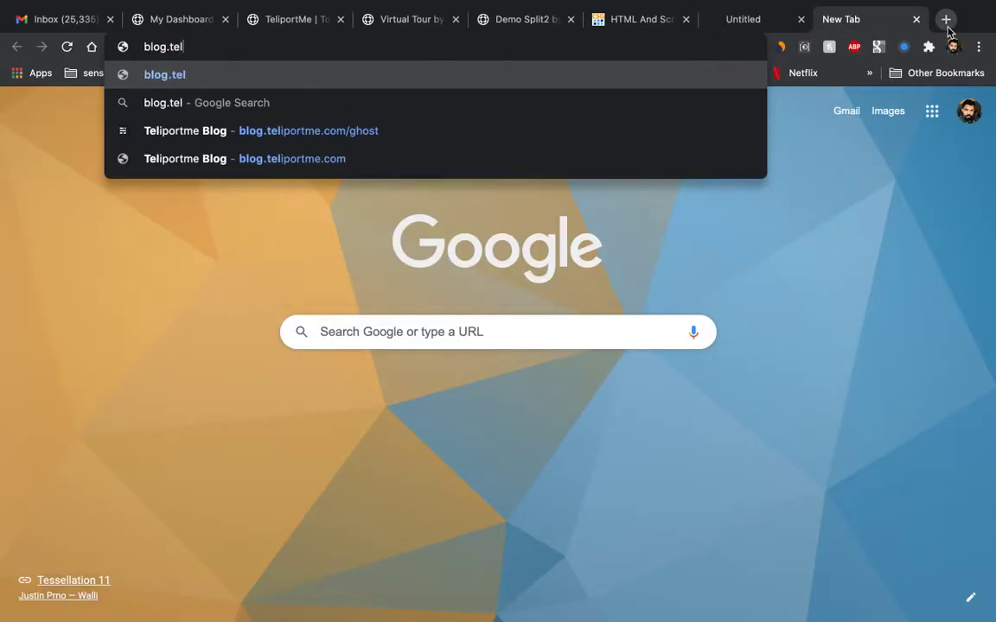
pyautogui.press('Down')
pyautogui.press('Down')
pyautogui.press('Down')
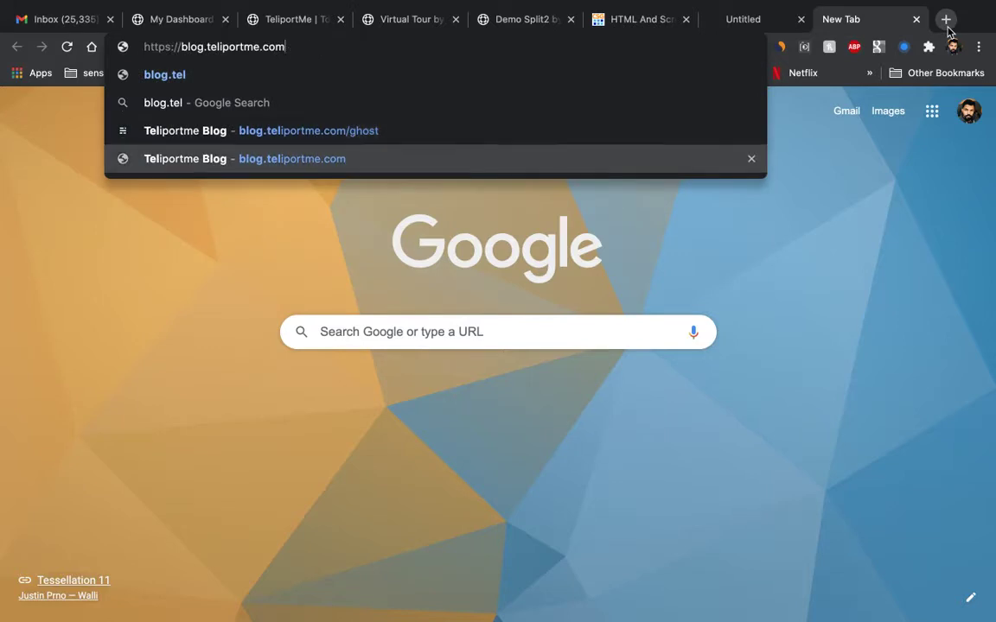
pyautogui.press('Return')
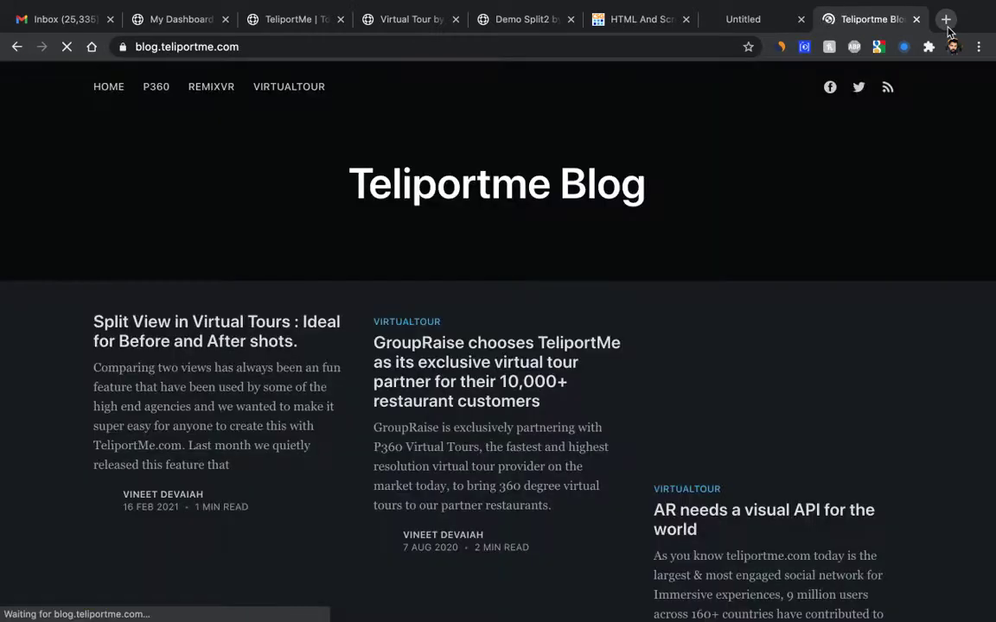
pyautogui.click(272, 320)
# Step: Scroll through the post to its split demo and Twin View section
pyautogui.scroll(-2, 437, 325)
pyautogui.scroll(-8, 437, 326)
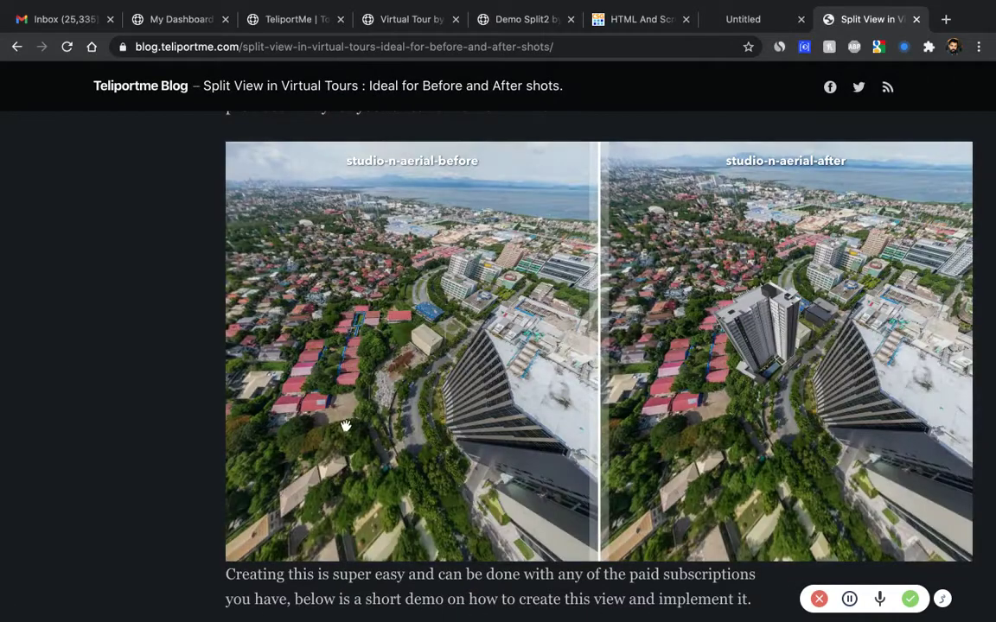
pyautogui.scroll(9, 176, 440)
pyautogui.scroll(-11, 176, 440)
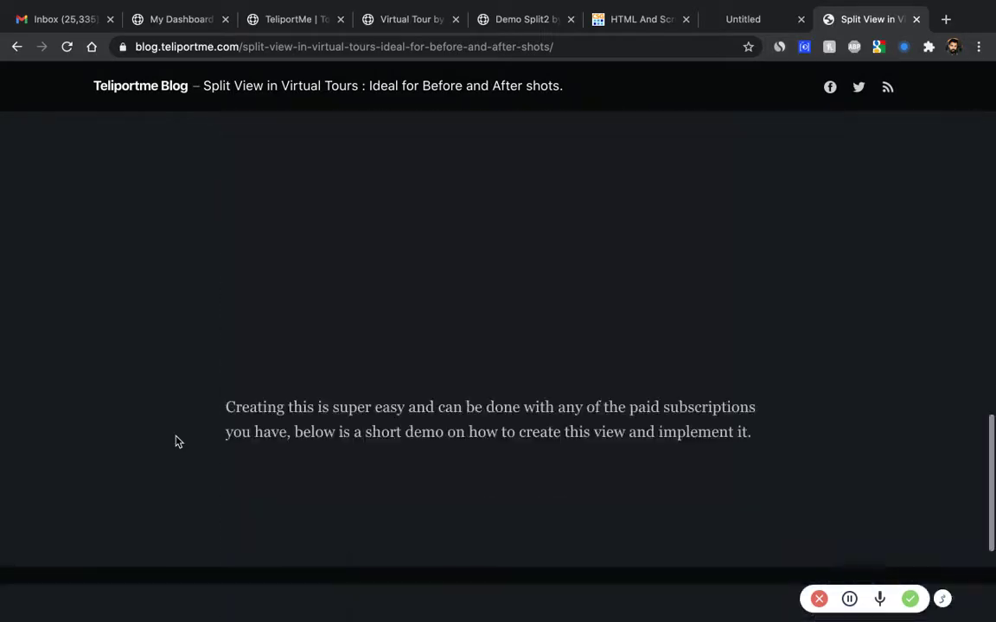
pyautogui.scroll(-2, 175, 442)
pyautogui.scroll(10, 176, 442)
pyautogui.scroll(3, 175, 441)
pyautogui.scroll(-10, 176, 441)
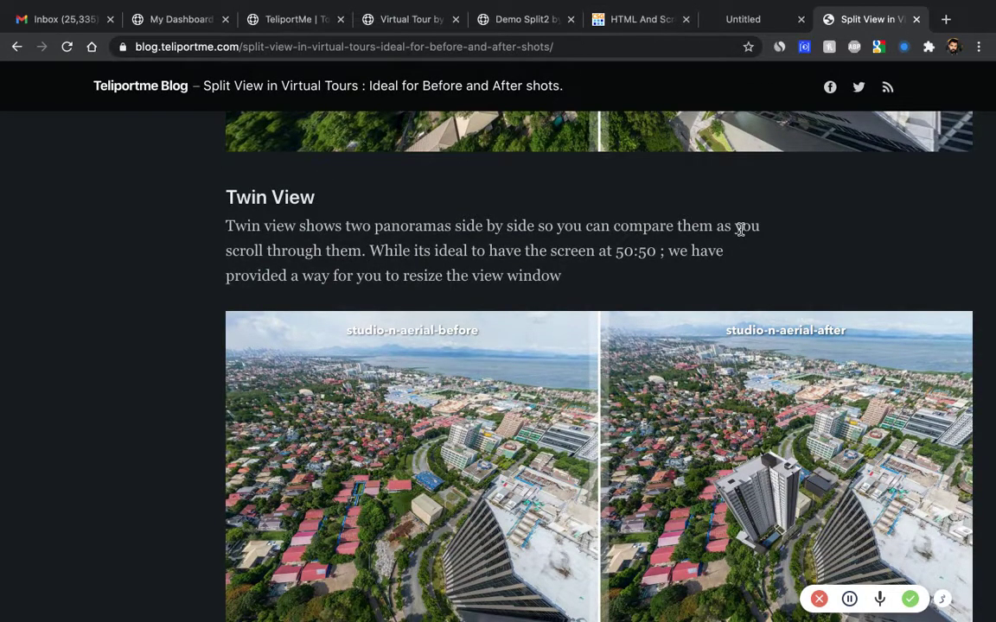
pyautogui.scroll(3, 739, 232)
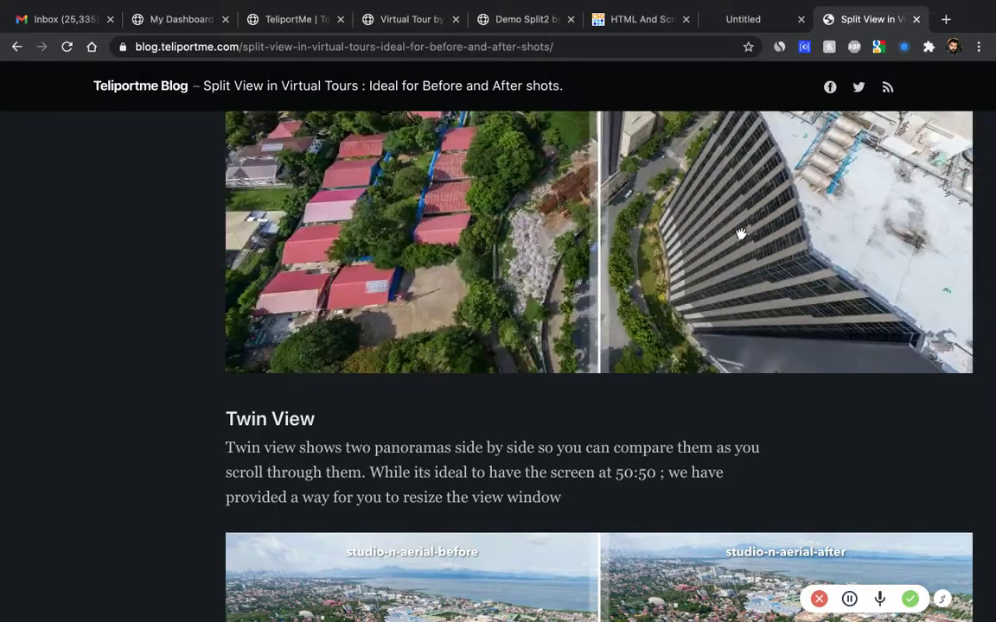